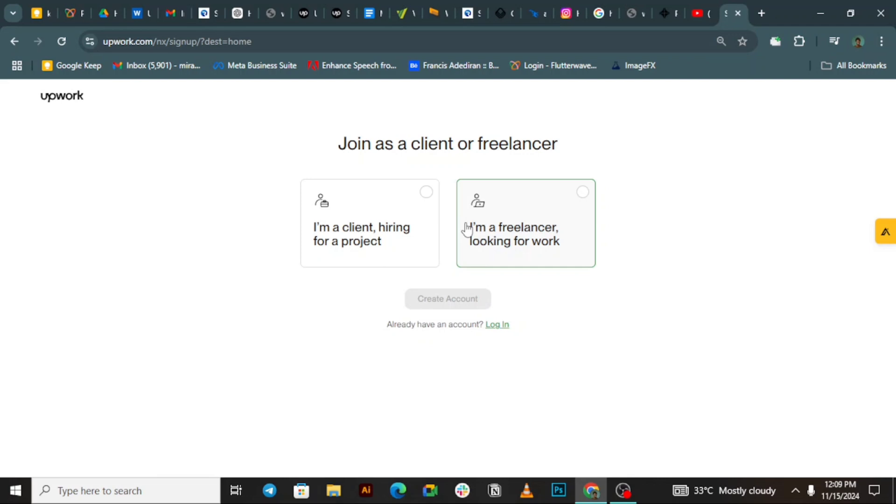
Step: Sign up as a freelancer, autofilling your name, email and password, and create the account
left_click(537, 241)
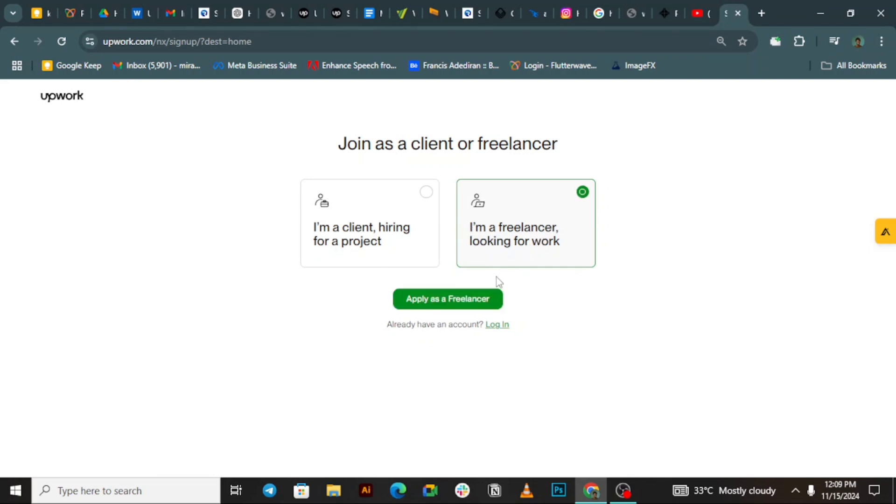
left_click(472, 300)
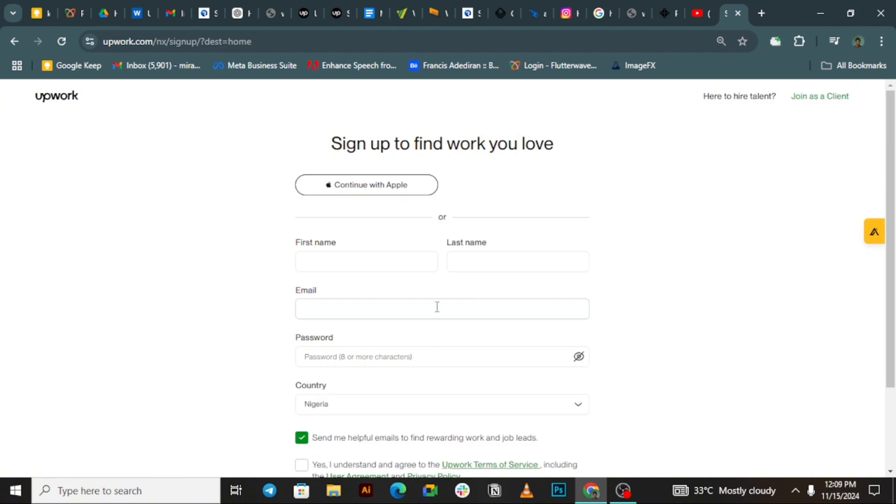
left_click(374, 266)
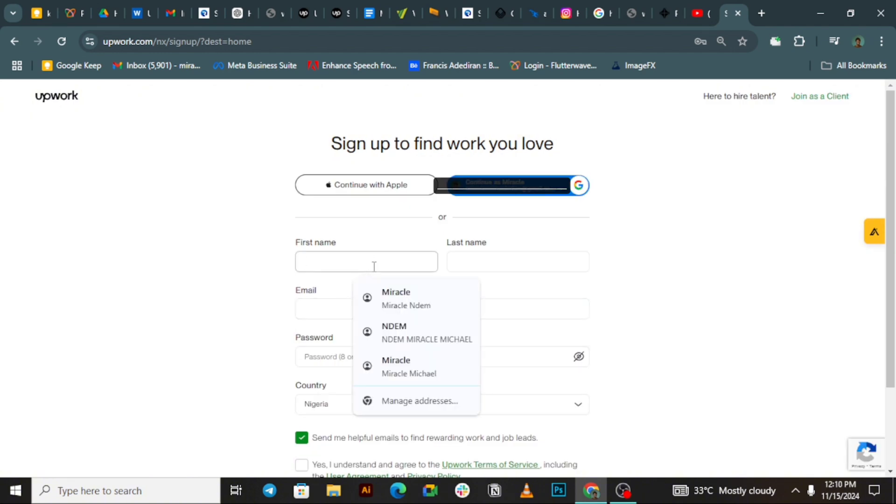
type("M")
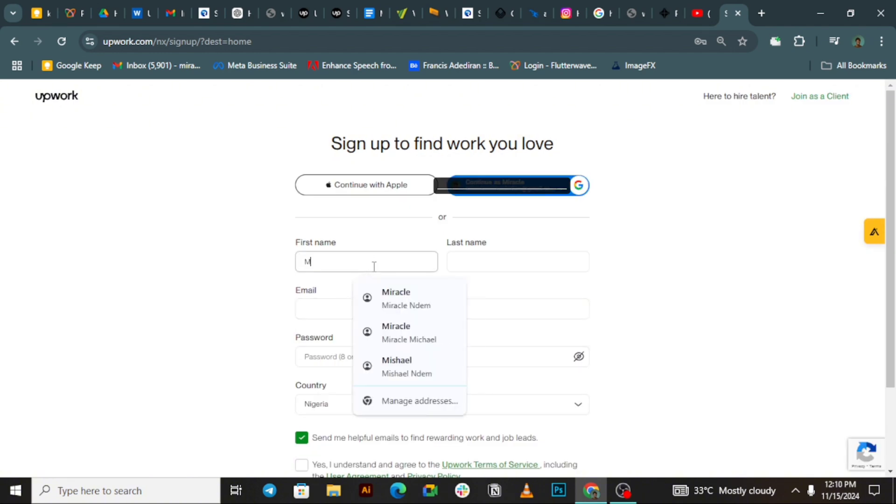
type("ishael")
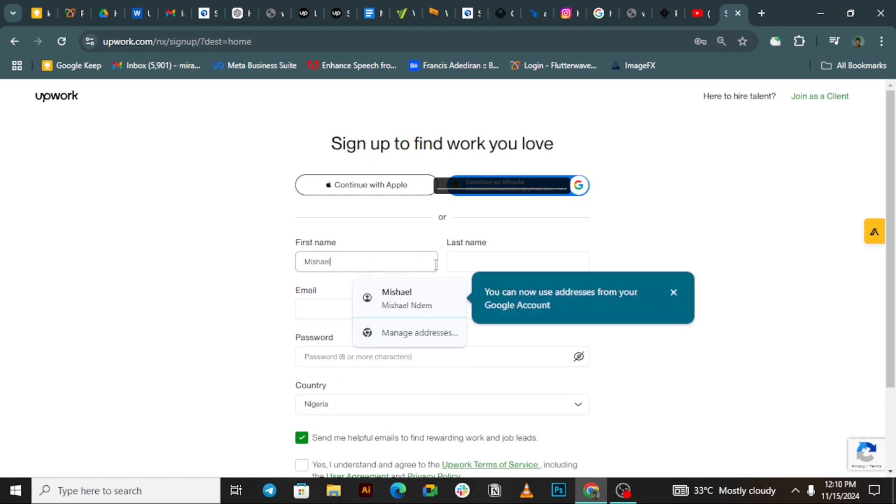
left_click(440, 299)
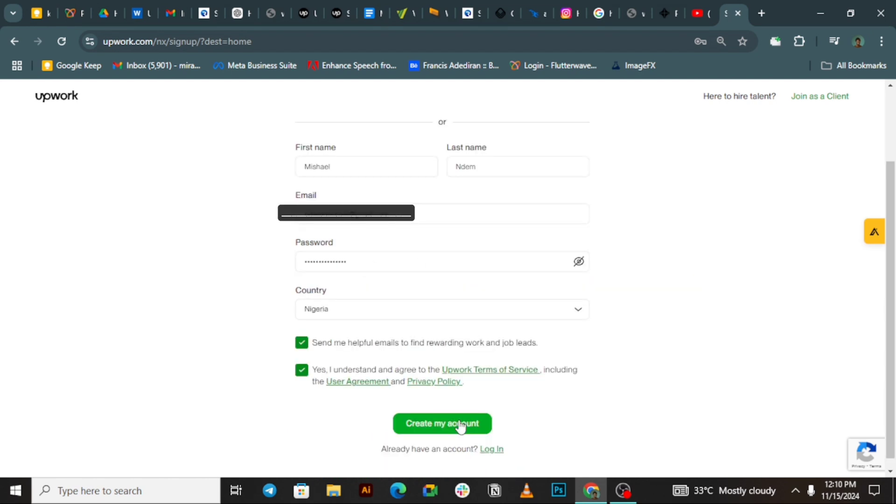
left_click_drag(890, 369, 880, 296)
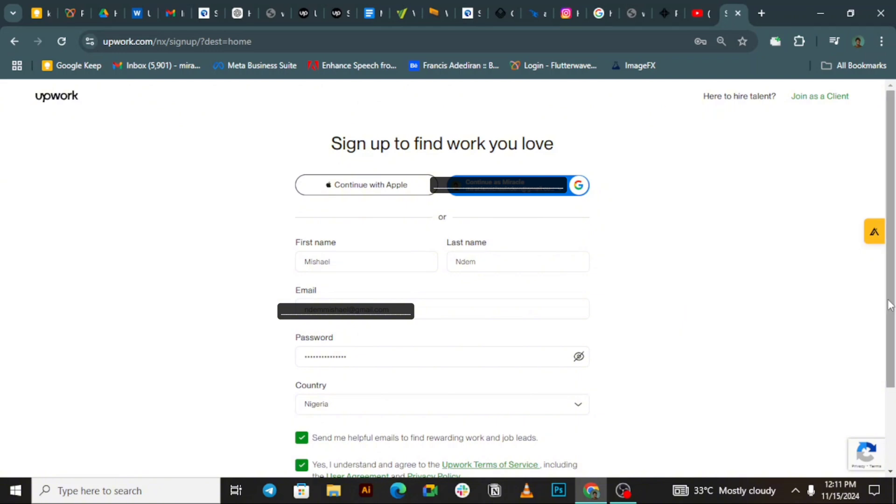
left_click_drag(891, 306, 892, 340)
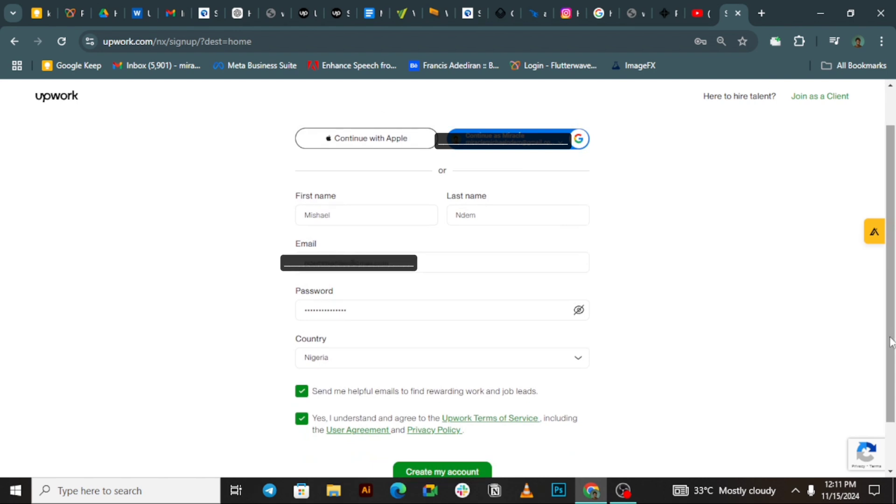
scroll(893, 340, "down", 1)
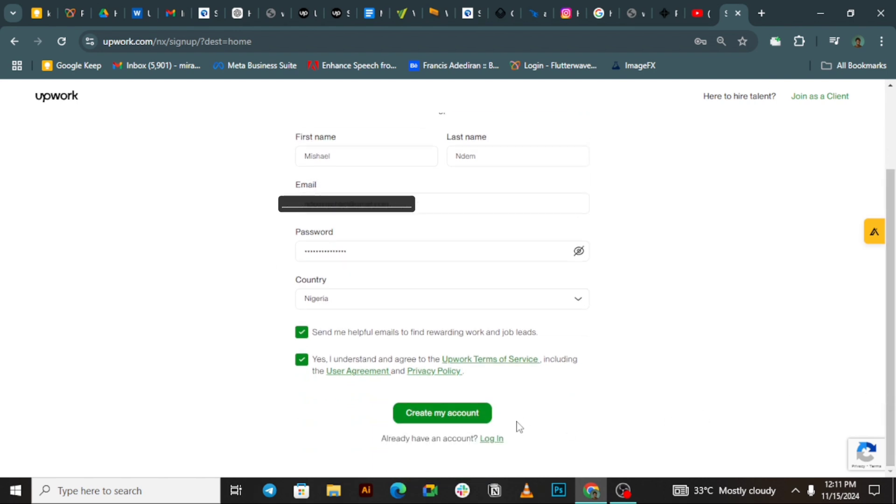
left_click(460, 415)
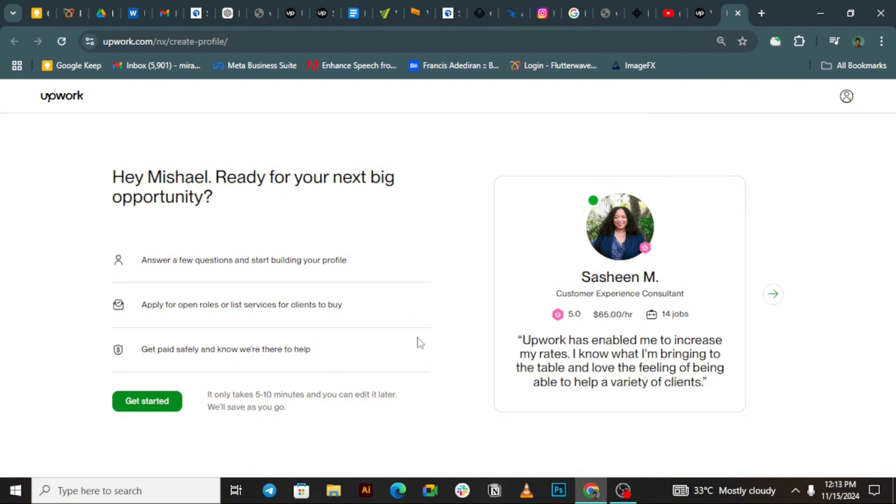
Step: Start the profile questionnaire, skip the experience question, and pick earning main income as the goal
left_click(159, 407)
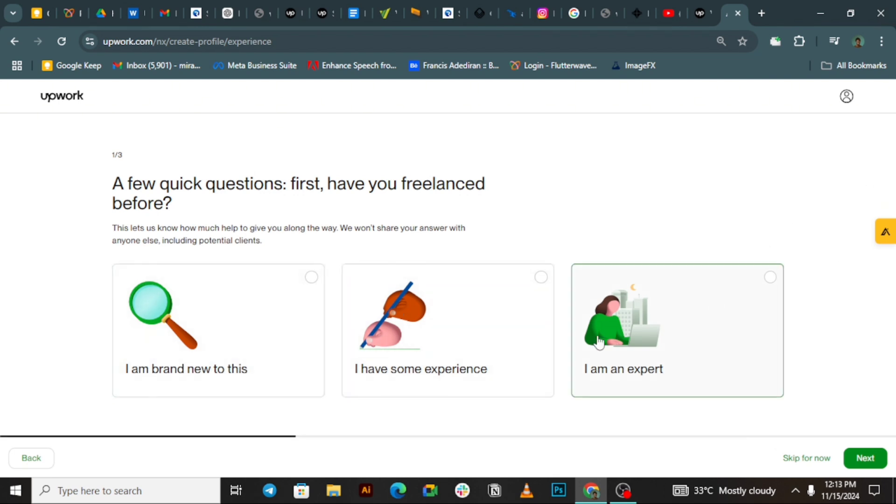
left_click(213, 343)
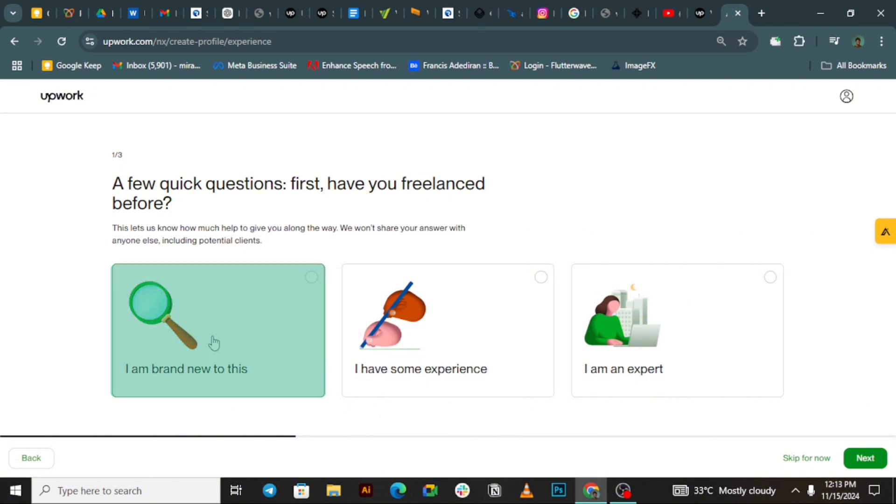
left_click(355, 333)
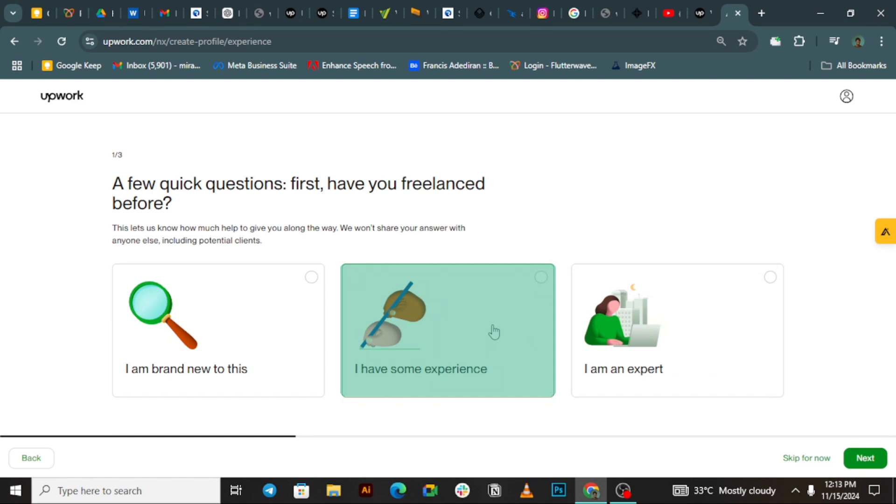
left_click(570, 327)
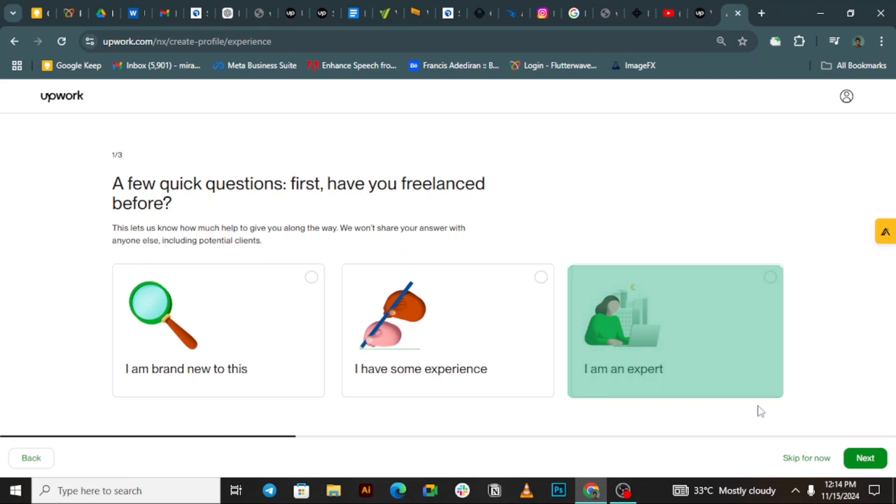
left_click(802, 458)
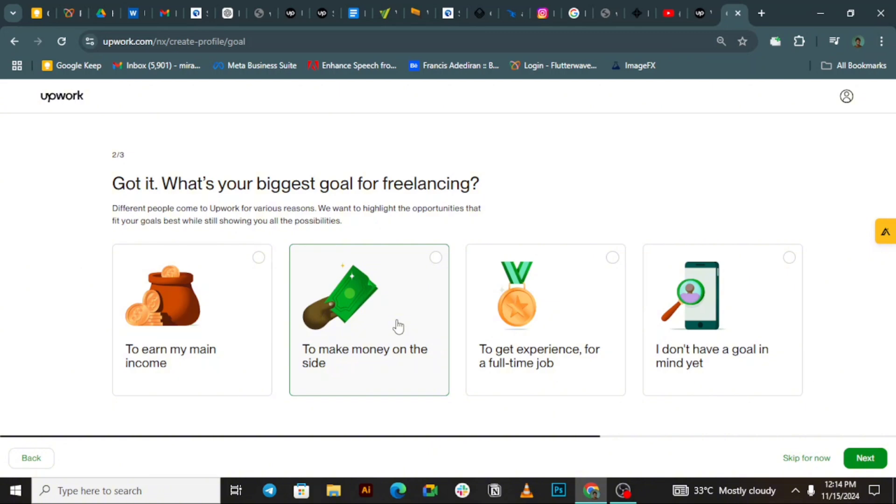
left_click(193, 320)
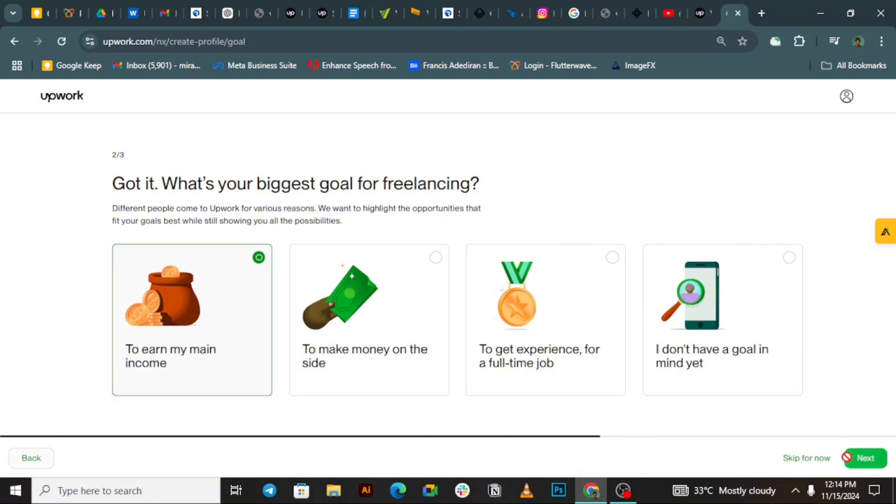
Step: Prefer finding opportunities yourself, mark openness to contract-to-hire, and continue to profile creation
left_click(848, 457)
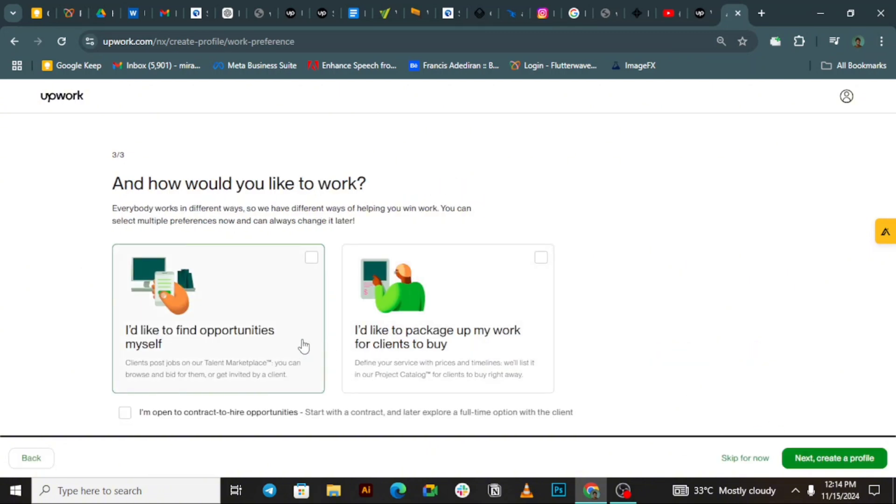
left_click(242, 342)
left_click(124, 415)
left_click(811, 461)
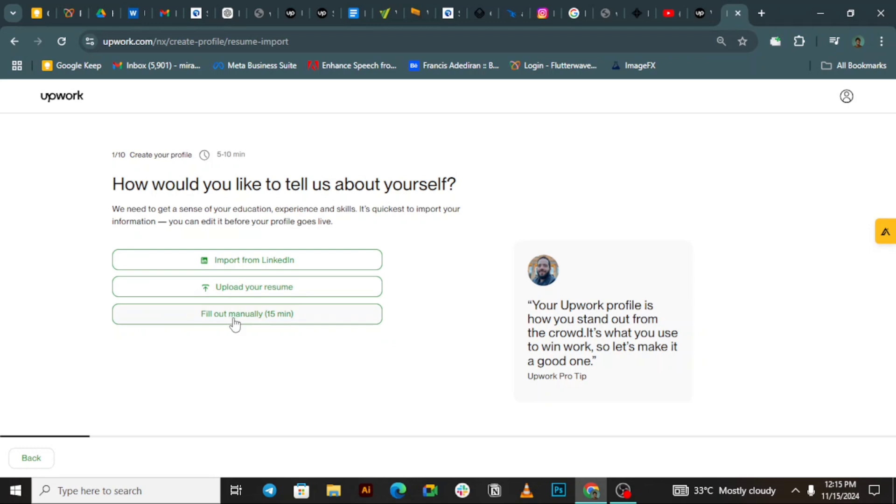
Step: Fill the profile manually, selecting Video & Animation and Art & Illustration under Design & Creative
left_click(234, 322)
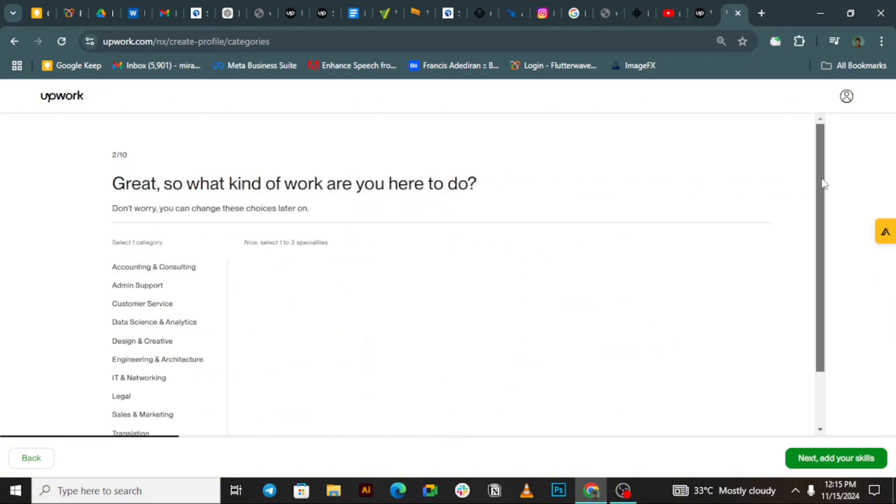
mouse_move(821, 184)
left_mouse_down()
mouse_move(822, 193)
mouse_move(824, 186)
left_mouse_up()
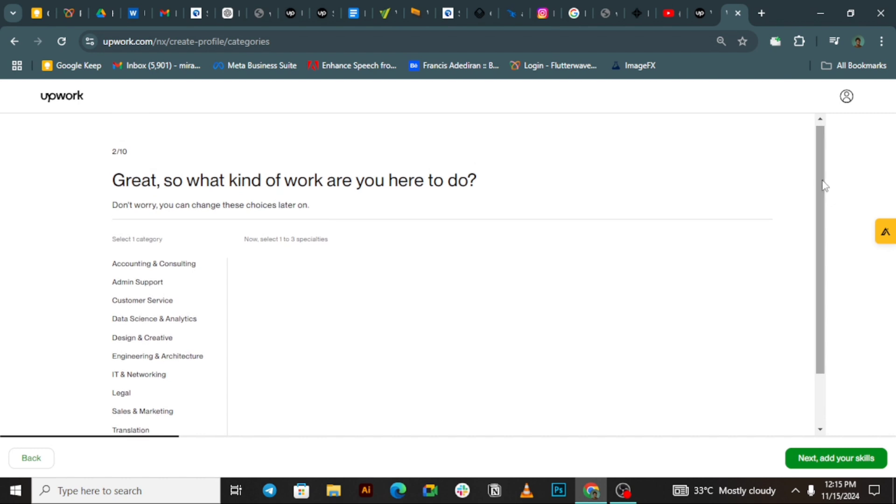
left_click_drag(827, 218, 826, 250)
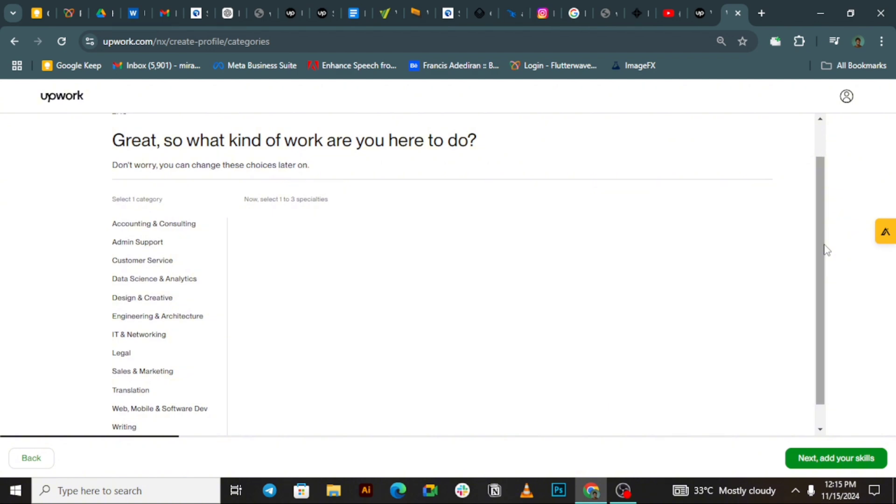
left_click_drag(826, 250, 819, 263)
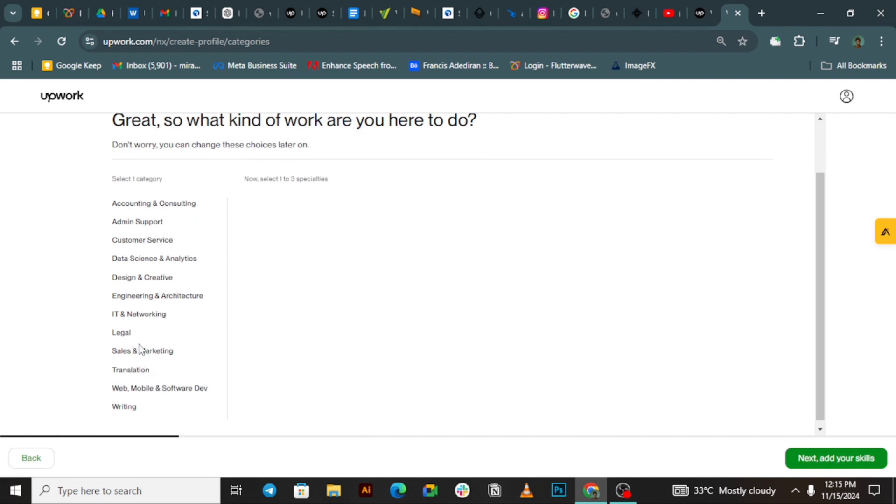
left_click(161, 280)
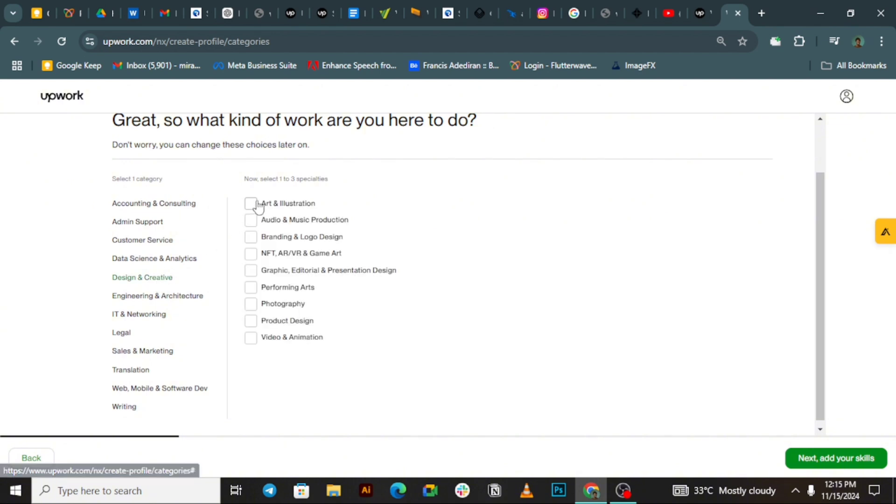
left_click(252, 339)
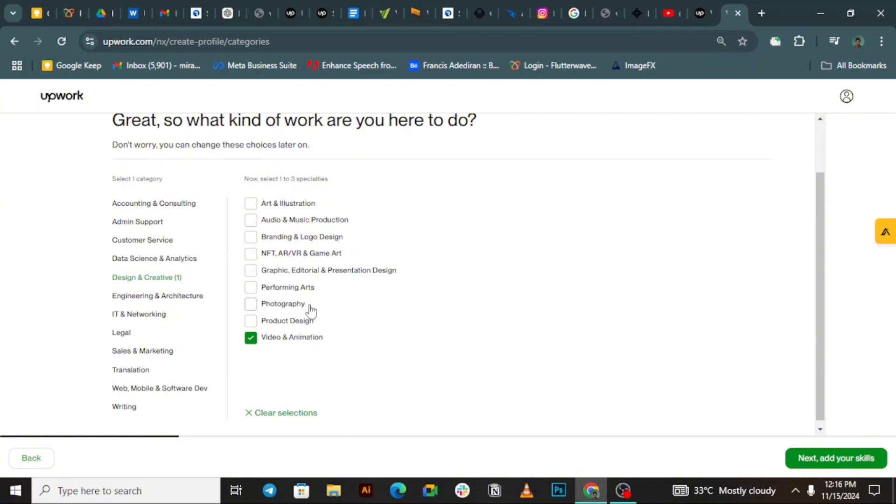
left_click(252, 206)
Step: Browse other categories, then confirm Design & Creative as the work category and continue
left_click(186, 299)
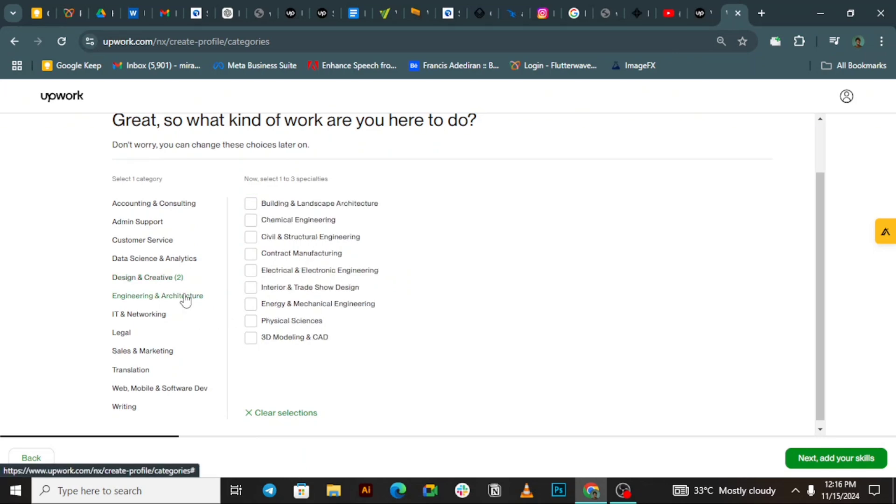
left_click(153, 318)
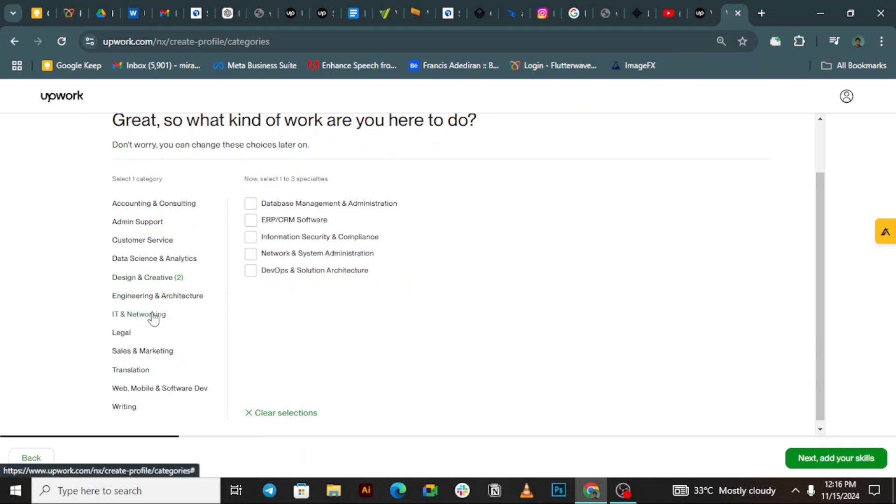
left_click(137, 263)
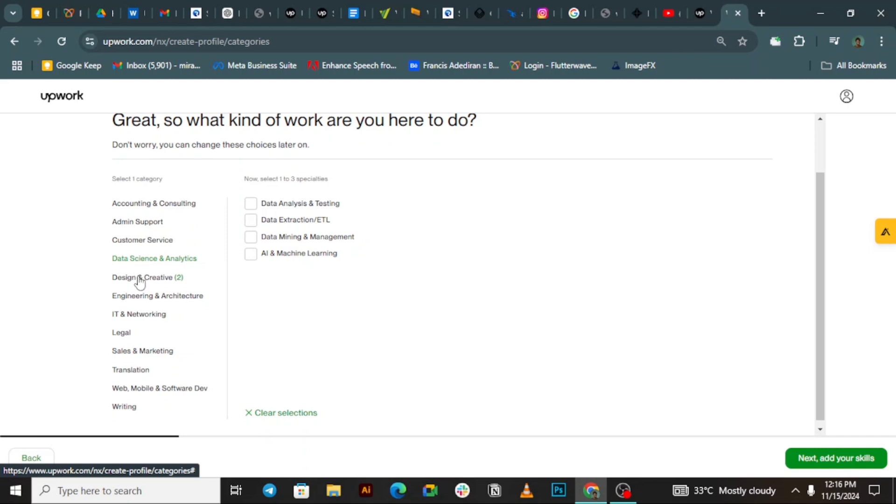
left_click(140, 280)
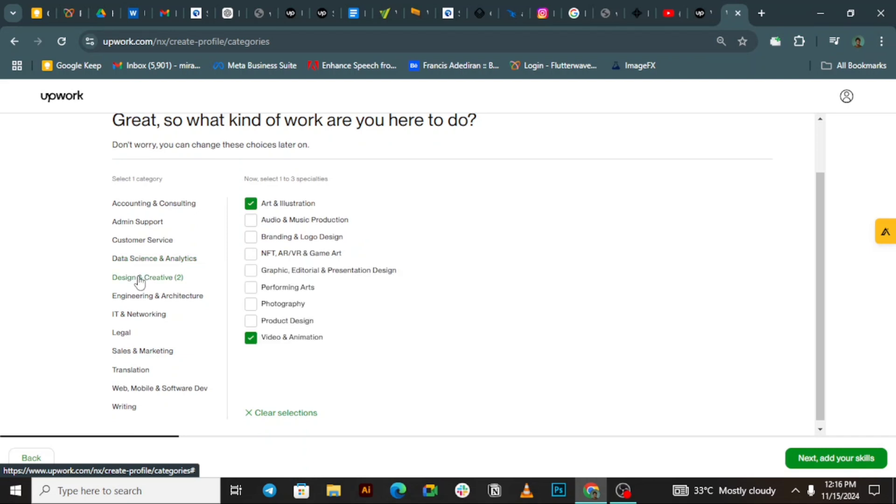
left_click(147, 390)
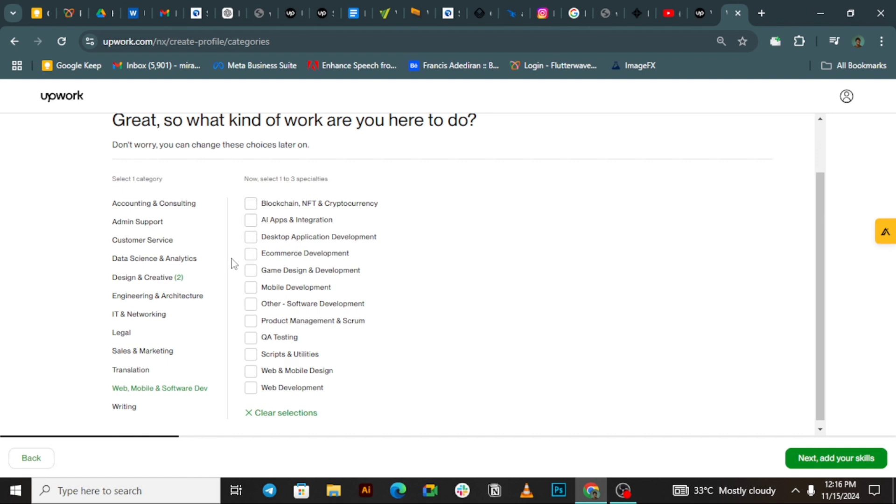
left_click(182, 280)
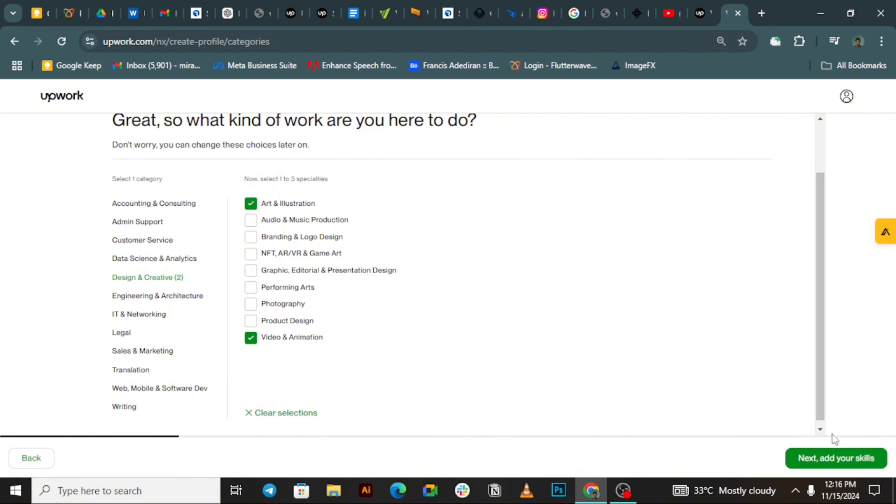
left_click(834, 466)
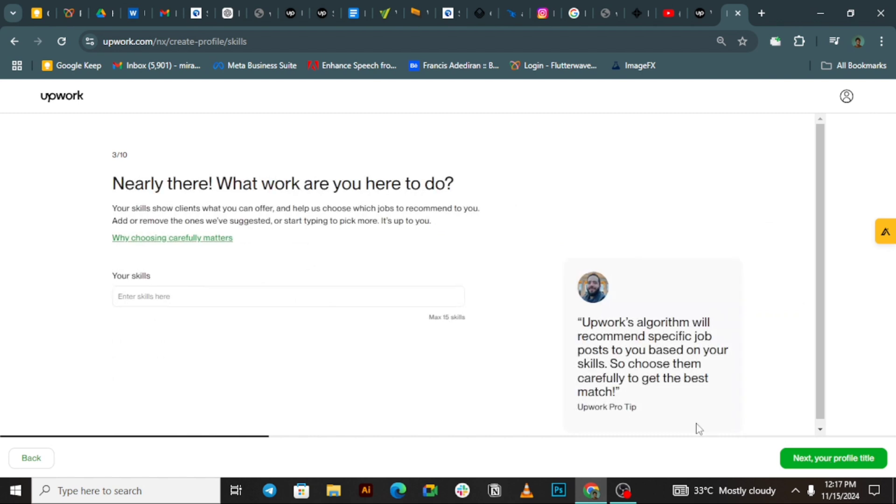
Step: Add Animation, an illustration skill and a motion skill to the profile
left_click(257, 293)
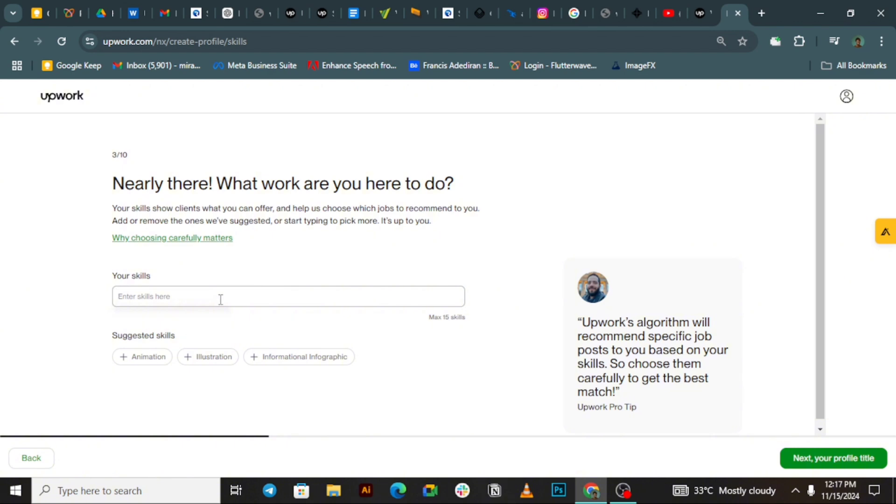
left_click(135, 358)
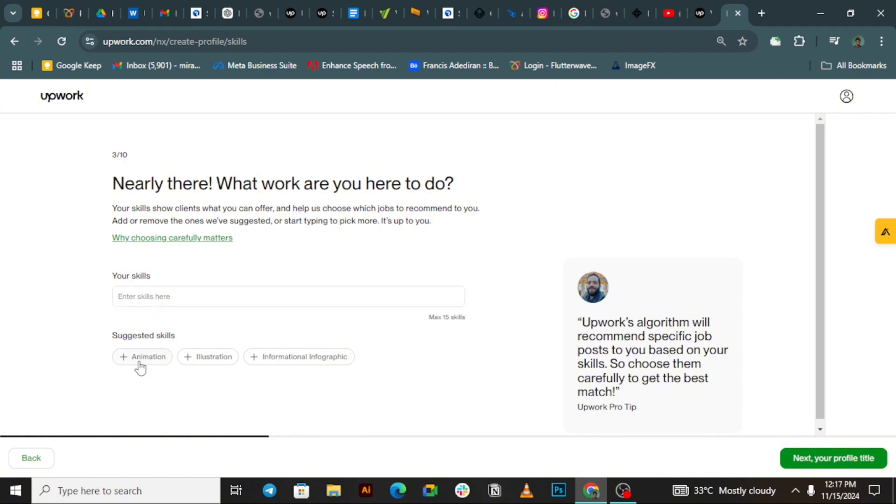
left_click(189, 296)
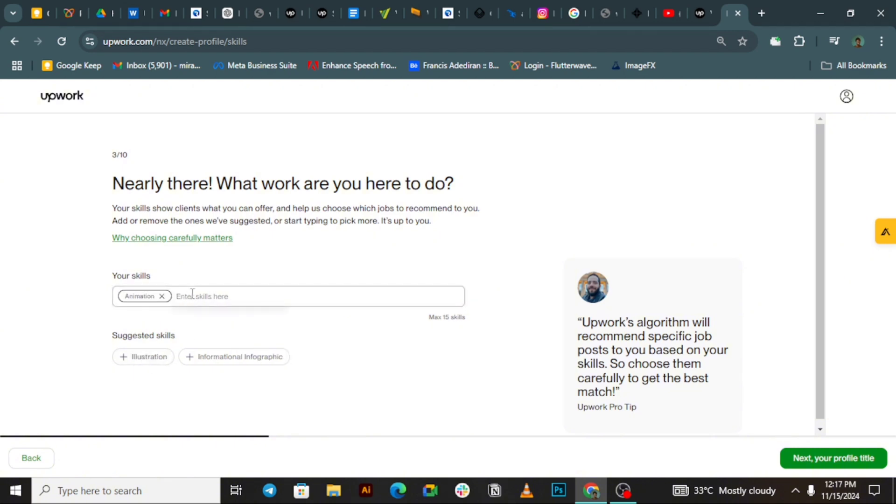
type("illustration")
left_click(205, 322)
type("motion")
left_click(267, 342)
type("motion")
Step: Add a video skill, Icon Design and People Illustration, then continue to the title step
left_click(340, 362)
type("vid")
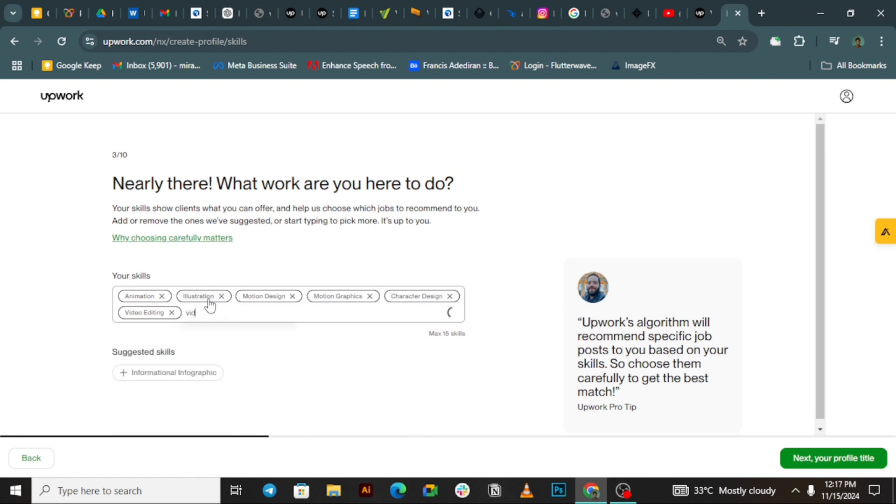
type("icon")
left_click(348, 339)
type("people")
left_click(145, 356)
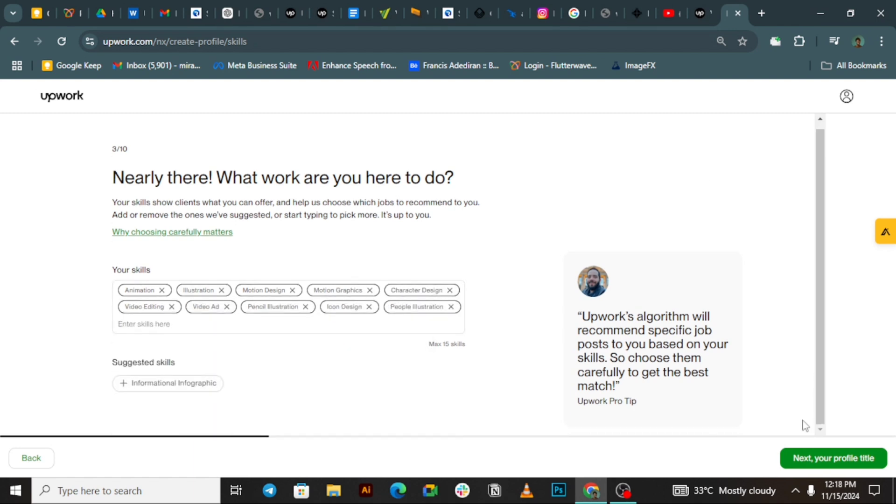
left_click(809, 460)
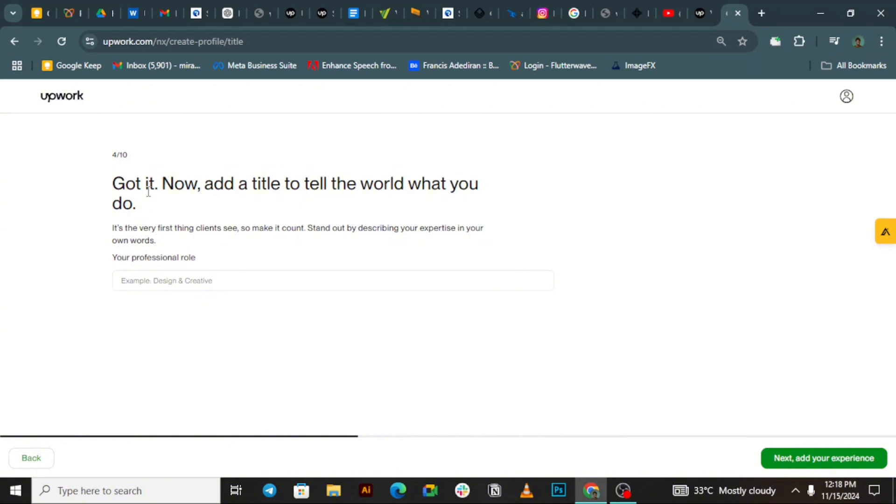
Step: Enter 'Illustrator and motion designer for social media ads' as the role and skip work experience
left_click(187, 281)
type("Illustrator and motion designer")
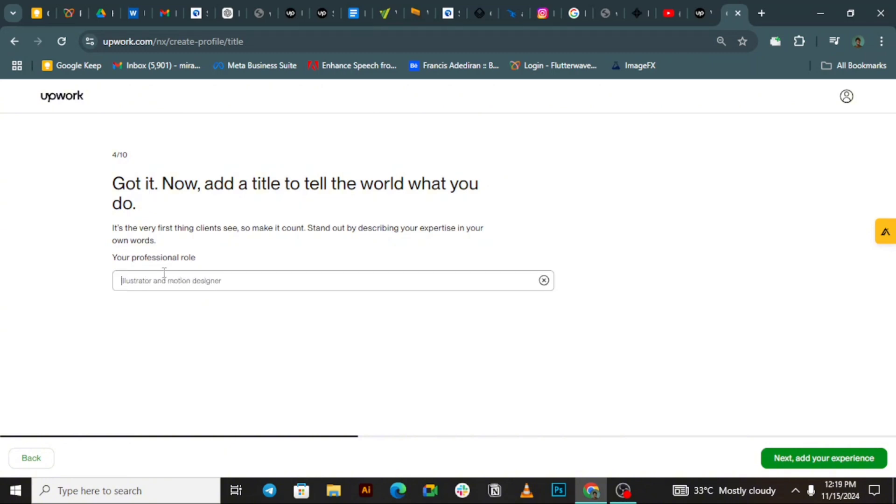
type(" for social media ads")
left_click(786, 457)
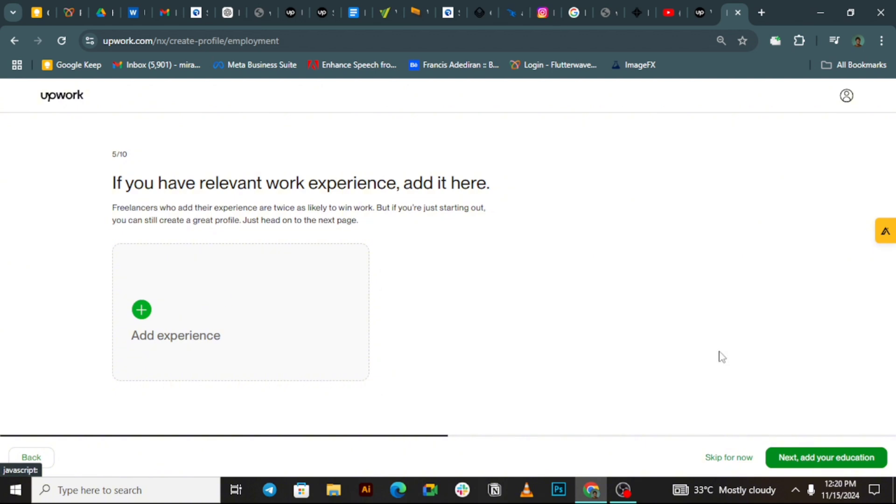
left_click(717, 460)
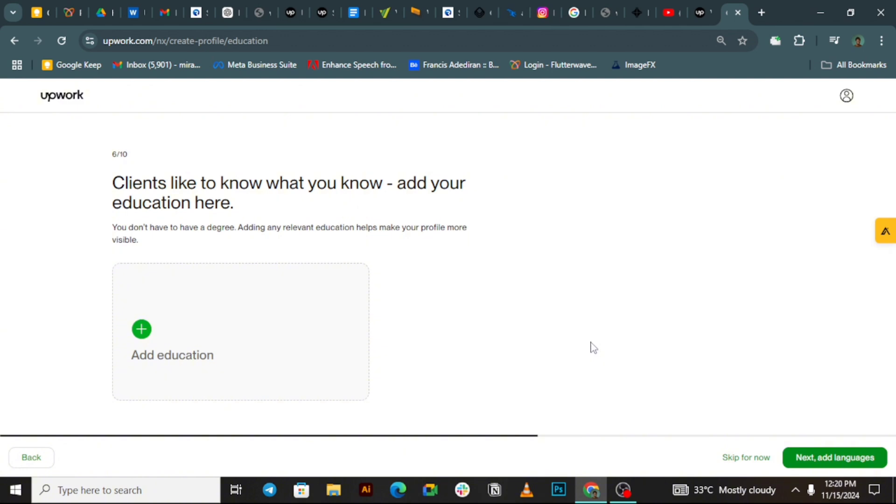
Step: Skip education and set English proficiency to Native or Bilingual
left_click(743, 461)
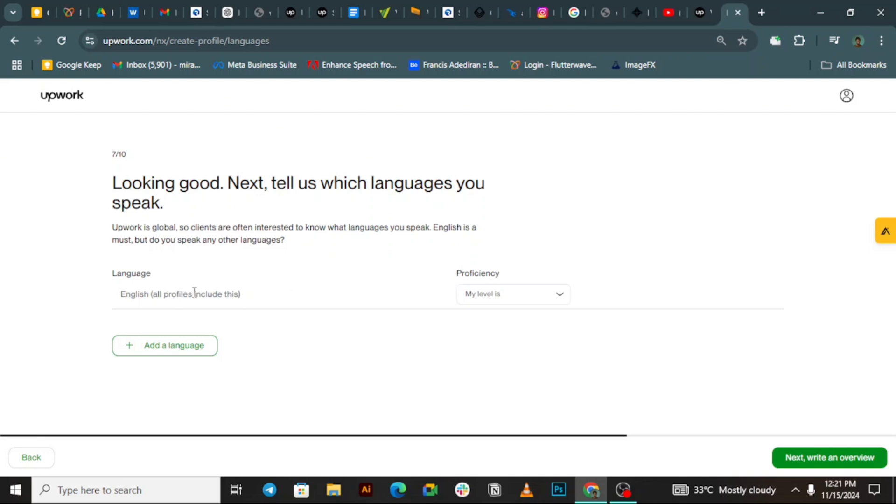
triple_click(153, 297)
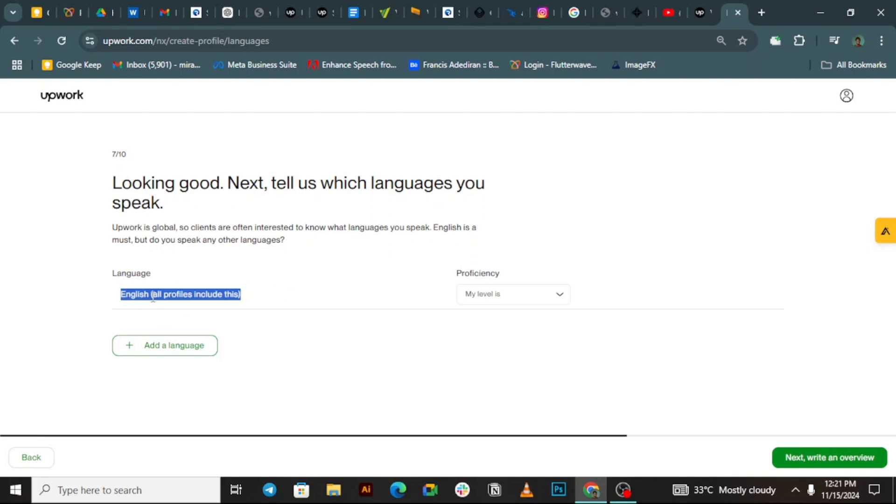
left_click(452, 303)
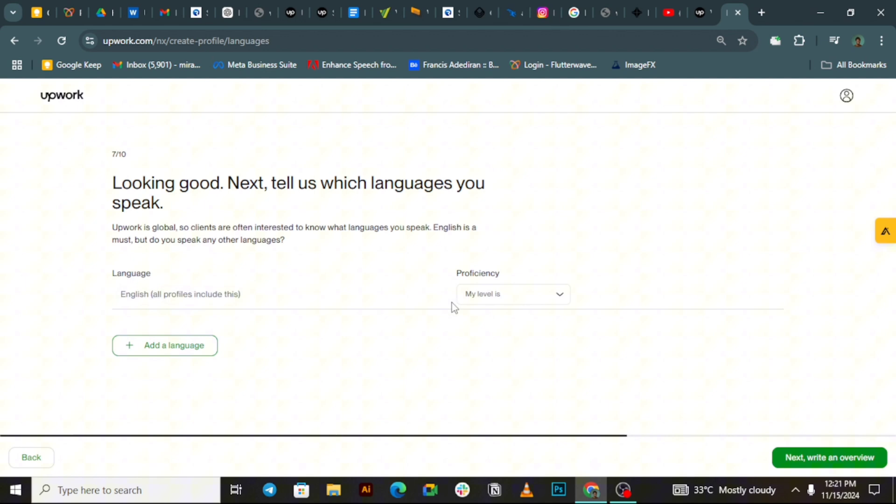
left_click(509, 302)
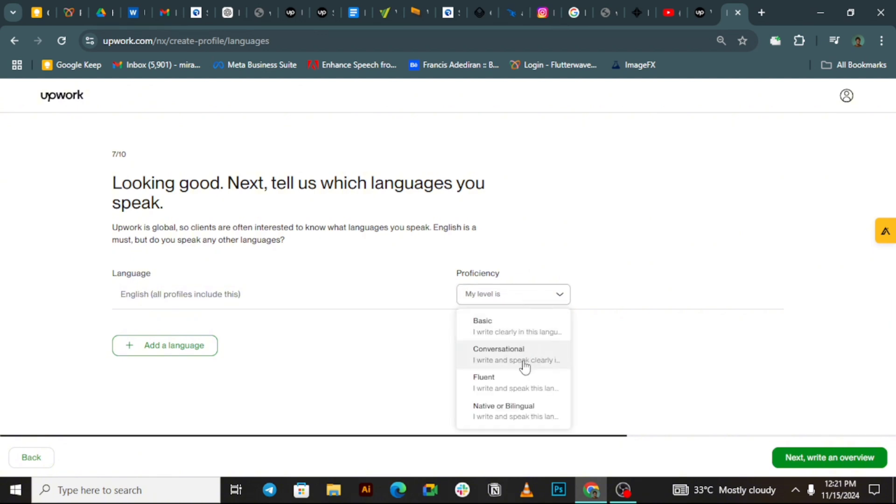
left_click(526, 409)
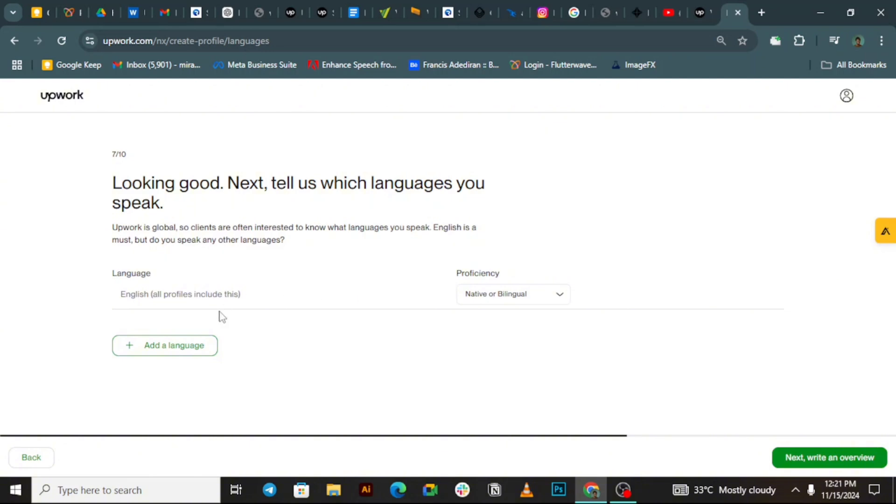
Step: Add Yoruba as a second language at Conversational level
left_click(194, 354)
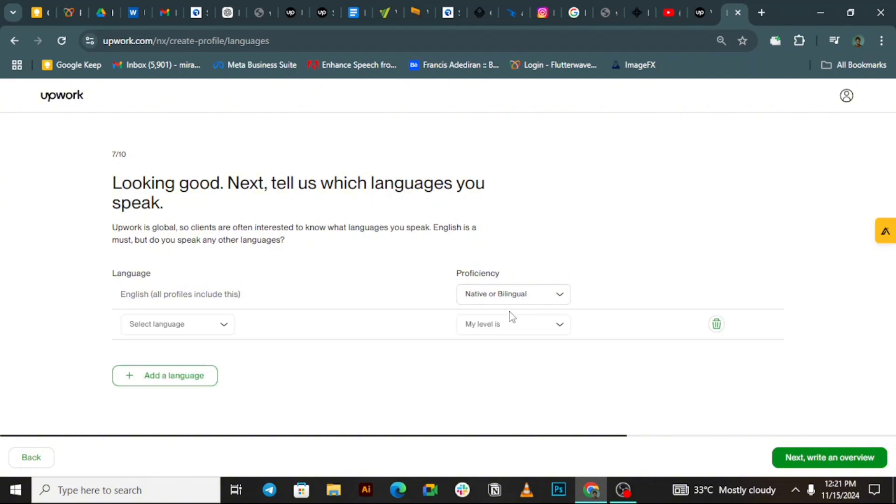
left_click(513, 327)
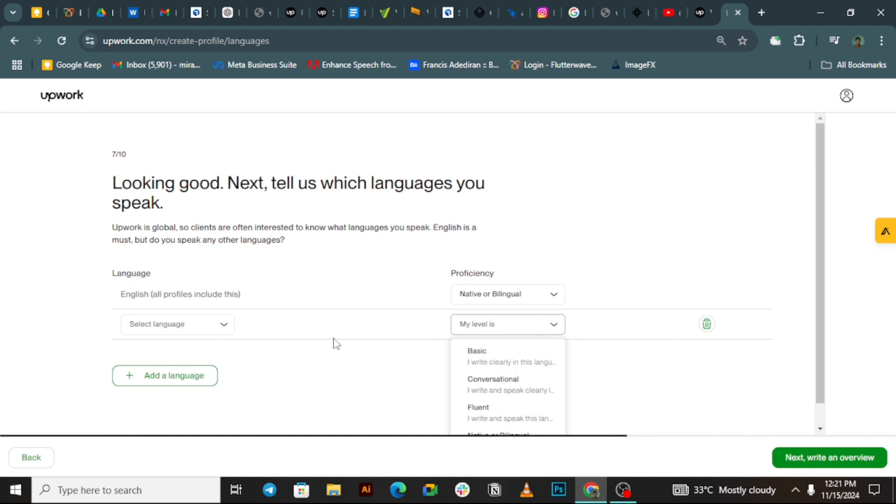
left_click(190, 330)
left_click(191, 330)
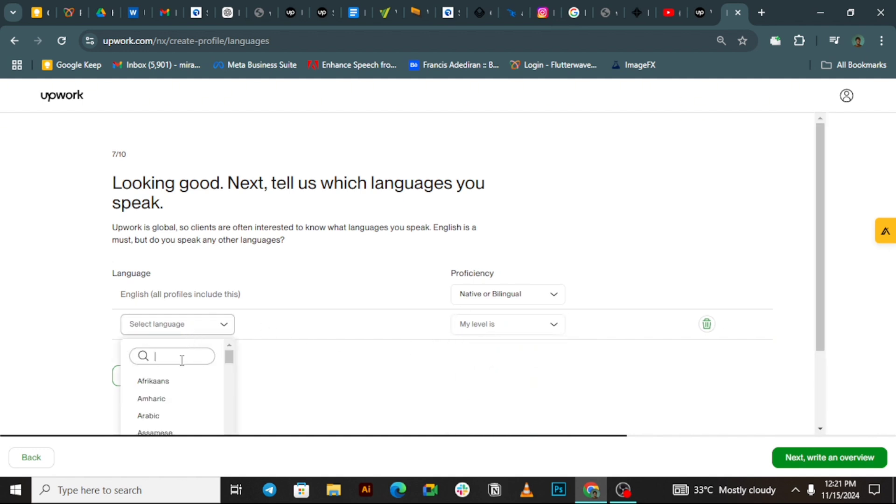
type("Yoru")
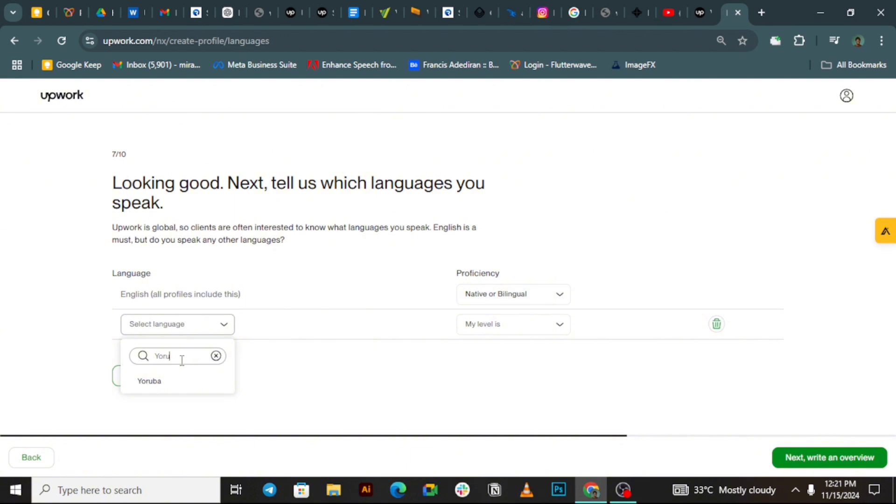
left_click(170, 381)
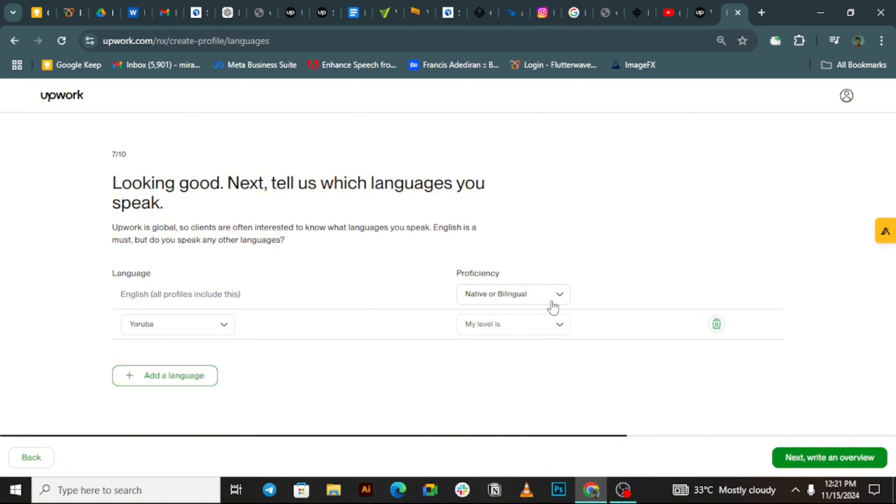
left_click(537, 325)
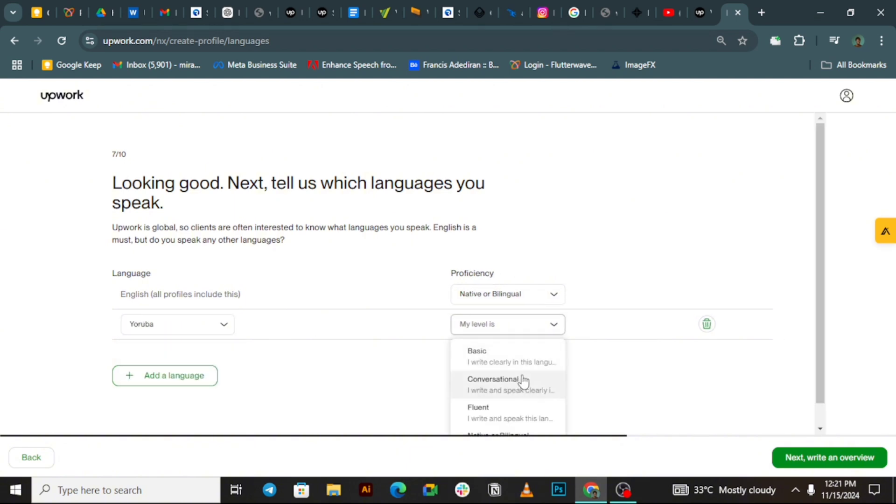
left_click(525, 380)
Step: Add Igbo as a third language at Conversational level
left_click(168, 376)
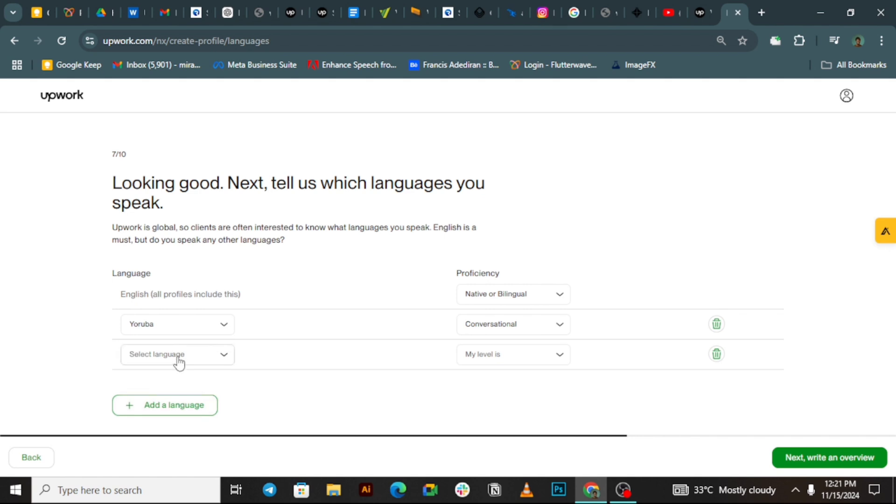
left_click(180, 359)
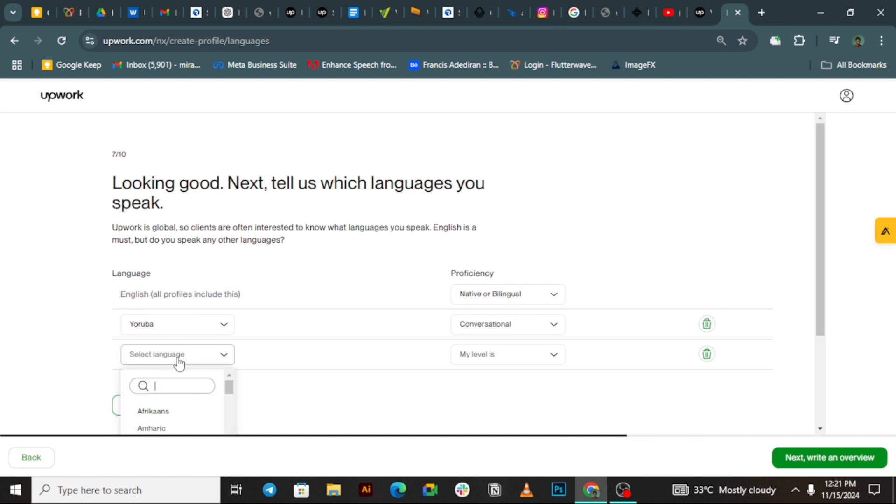
type("Igb")
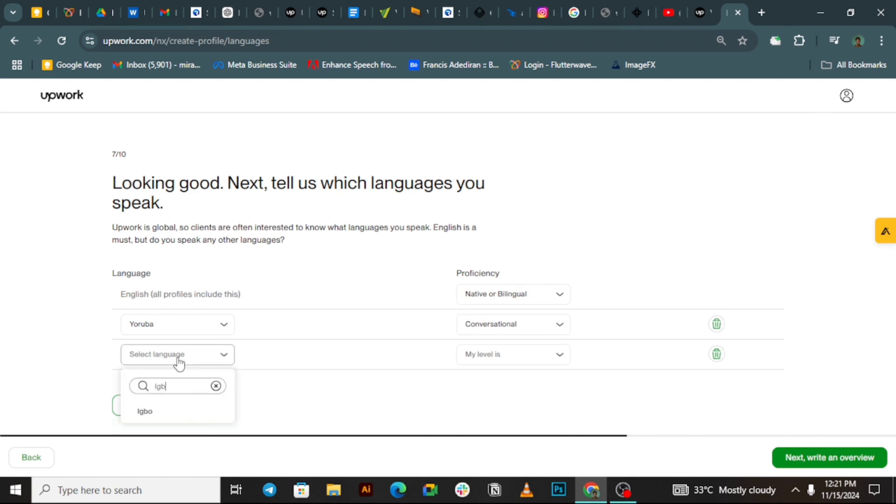
left_click(186, 412)
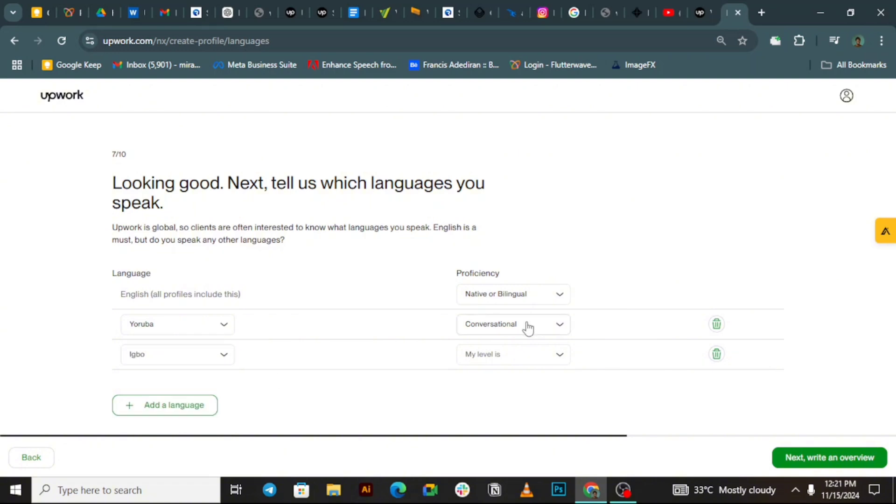
left_click(516, 359)
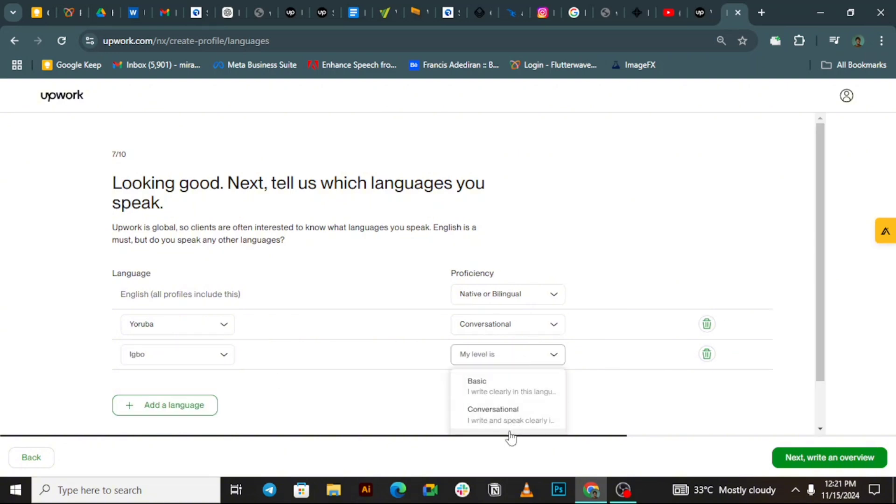
left_click(524, 420)
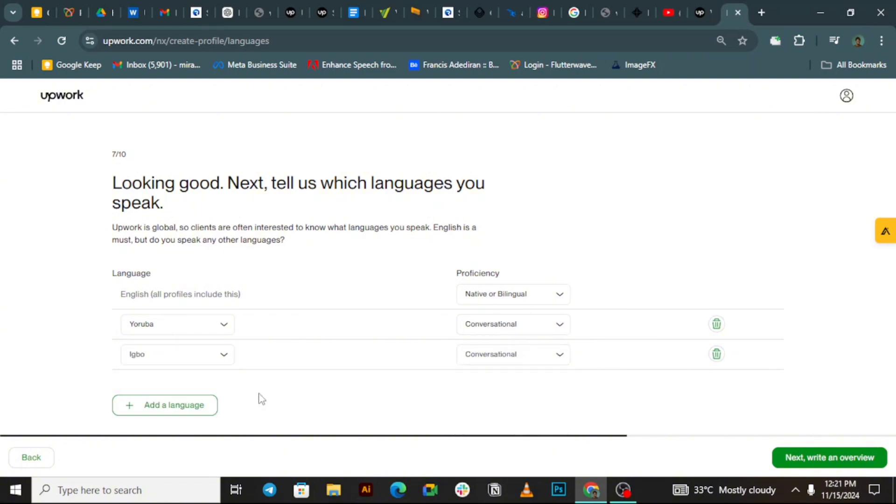
Step: Try searching Japanese for another language row, then delete the empty row
left_click(181, 406)
left_click(176, 385)
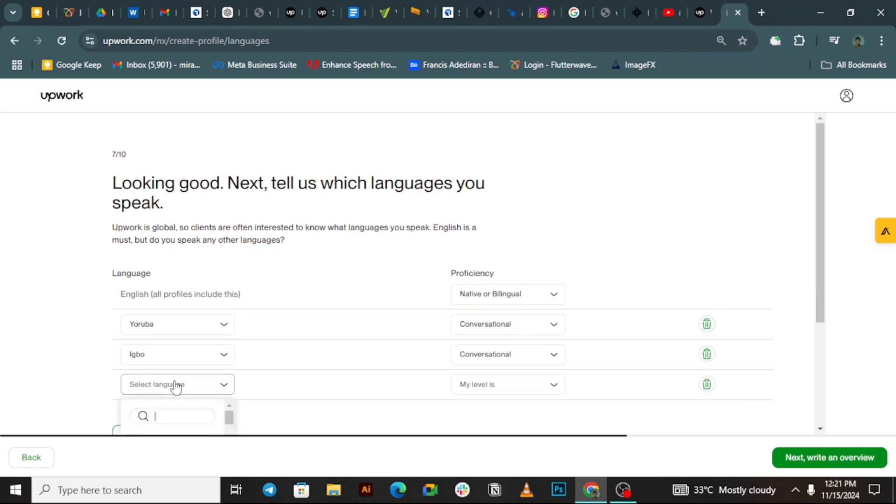
type("ja")
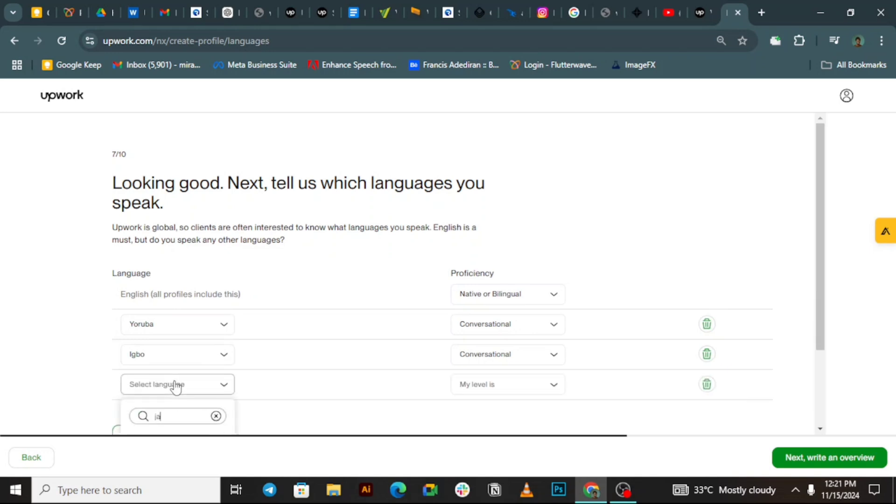
type("panm")
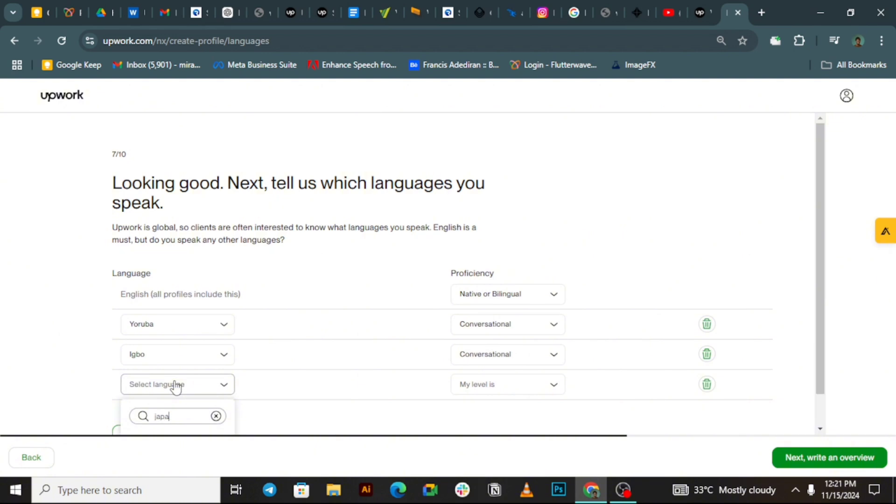
key("BackSpace")
key("BackSpace")
type("nese")
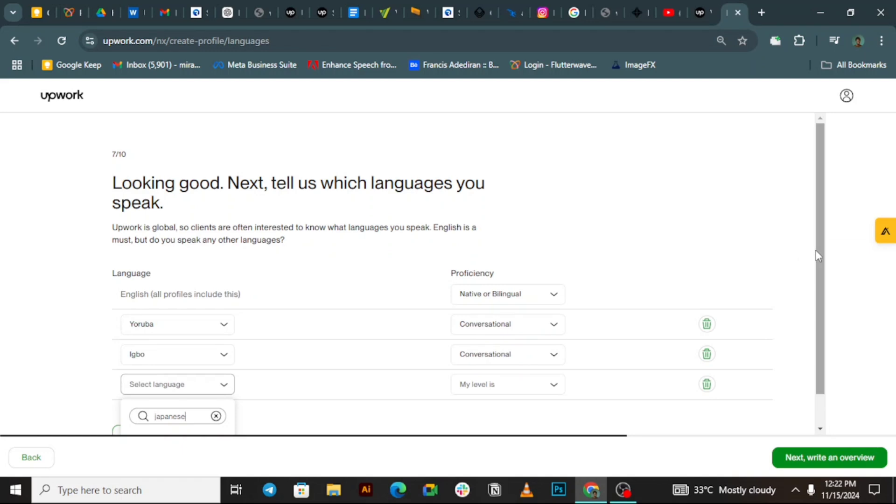
left_click_drag(818, 252, 811, 329)
left_click(176, 366)
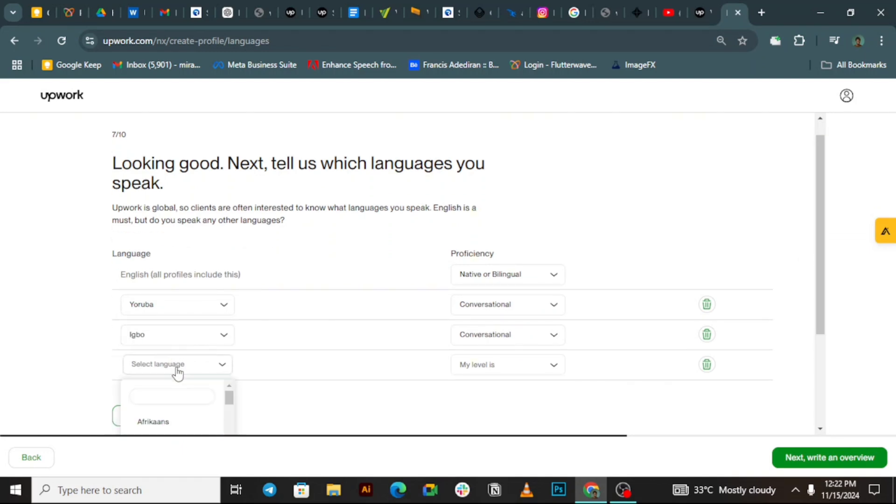
left_click(189, 395)
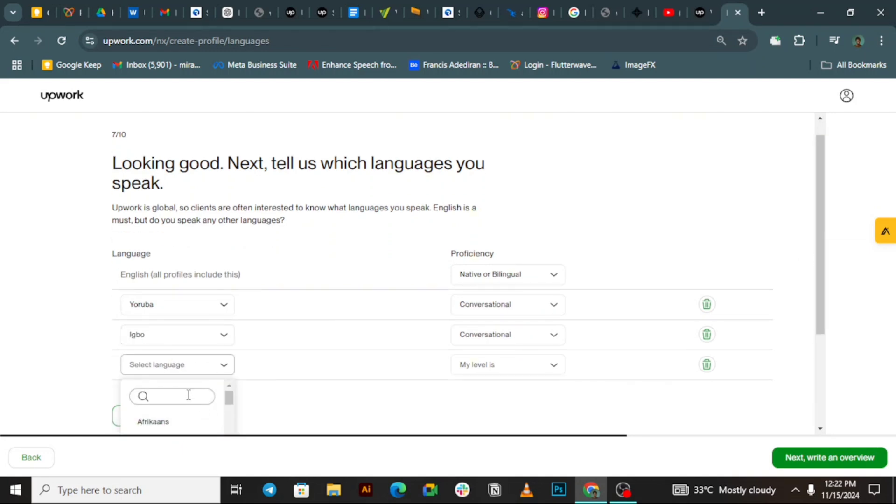
type("Japan")
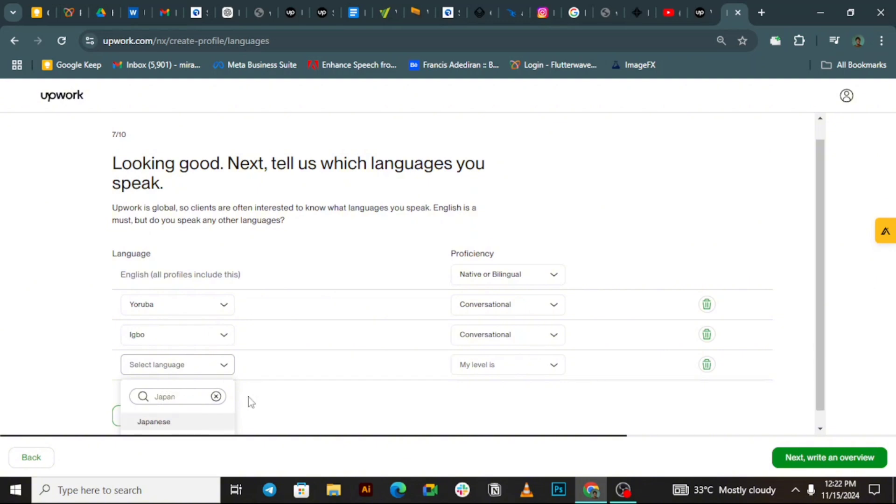
left_click(298, 402)
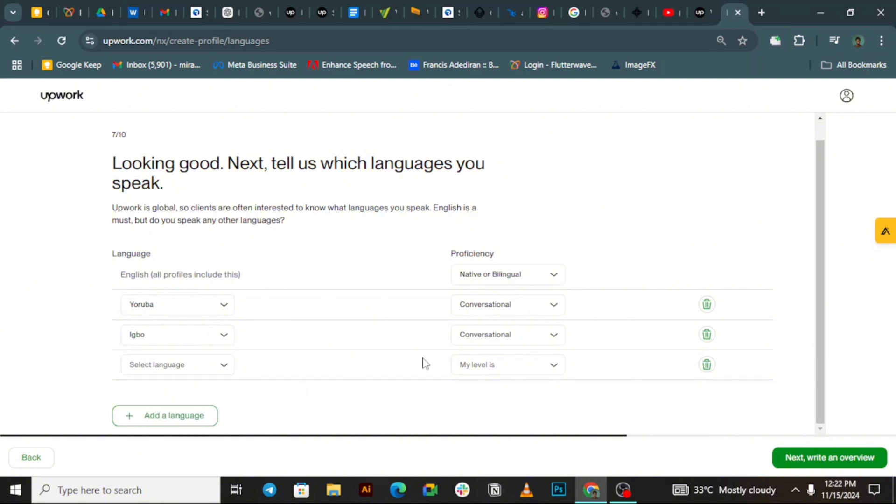
left_click(707, 364)
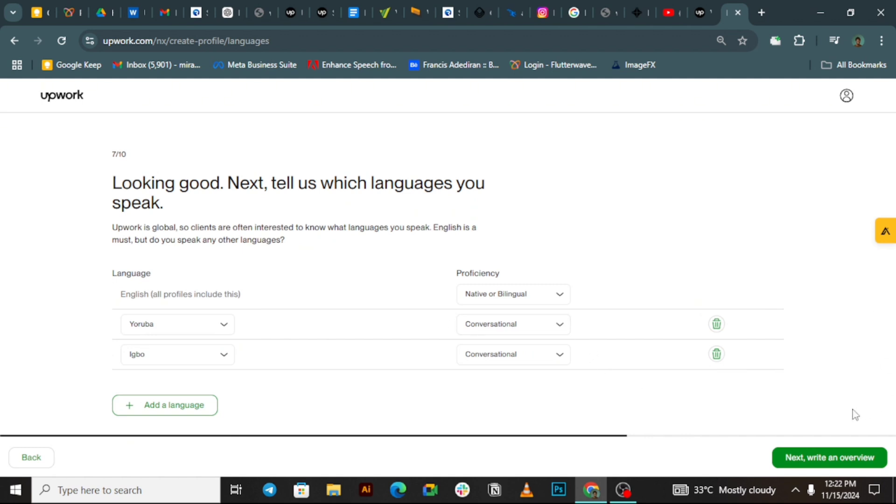
Step: Start the bio as an illustrator and motion designer listing Illustrator, Blender, Canva, After Effects, Figma
left_click(823, 460)
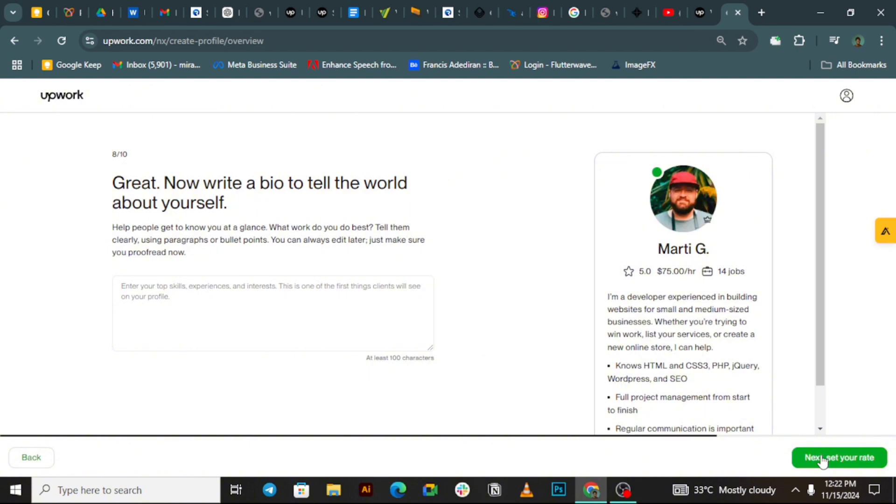
left_click(221, 294)
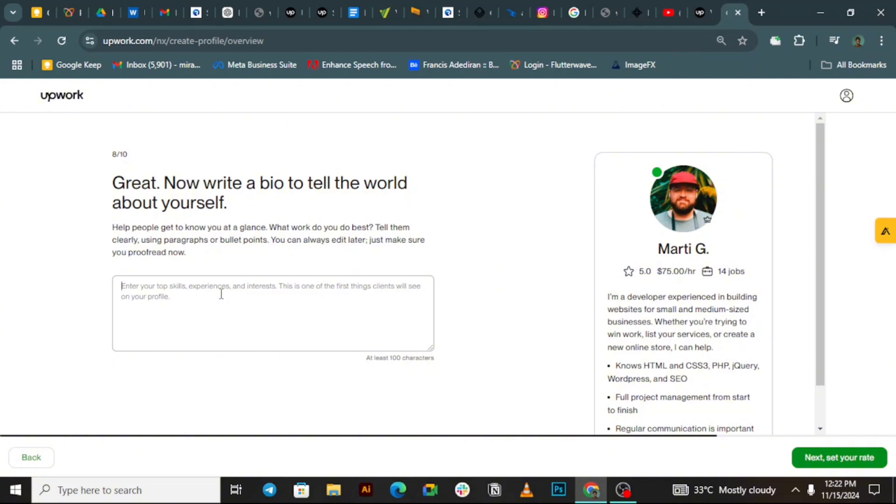
type("Im an illustrator and motion designer")
key("Return")
key("Return")
type("my tool stack include adobe illustrator, blender, canva, adobe after effects and figma.")
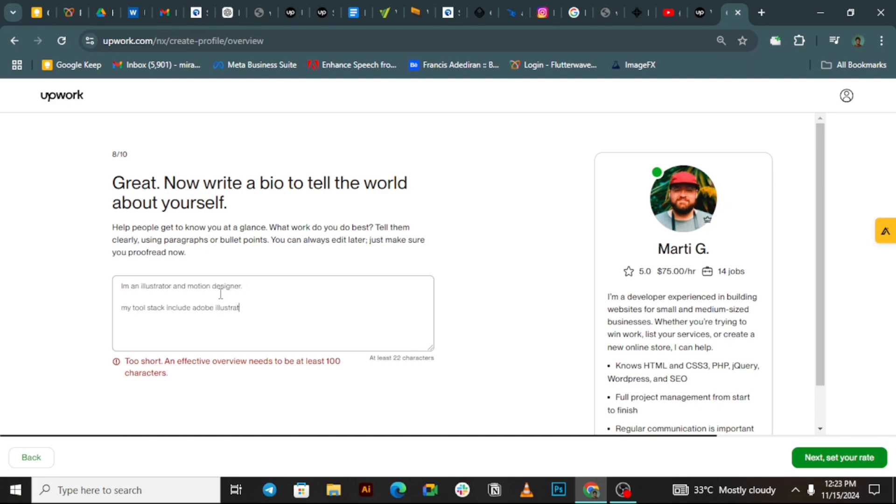
key("Return")
type("i have experience working with")
Step: Add B2B/B2C character and icon experience, teamwork, creativity, and a closing invitation to work together
left_click(271, 289)
type("experinced in developing characters, icons and illustrations for B2B and B2C brands")
left_click(225, 329)
type("small and large teams")
key("Return")
key("Return")
type("i am very creative and can get your projects done in no time without compromising on the quality.")
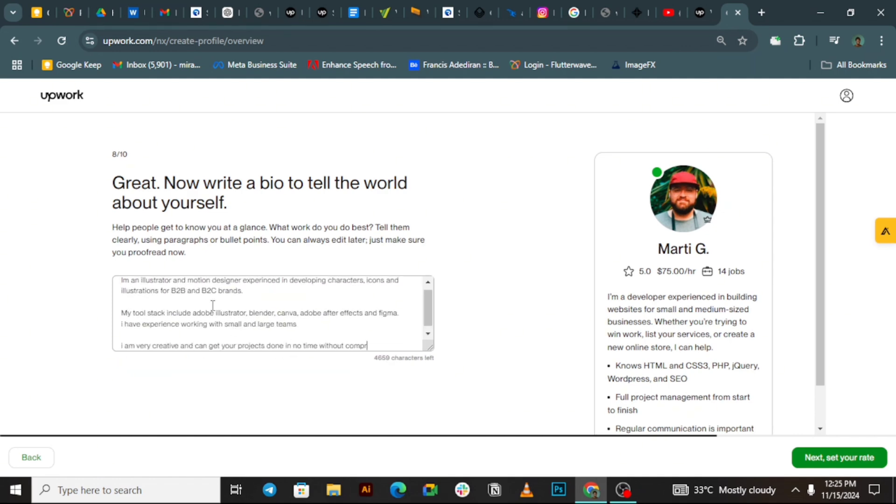
key("Return")
key("Return")
type("lets work together to bring your creative ideas to life.")
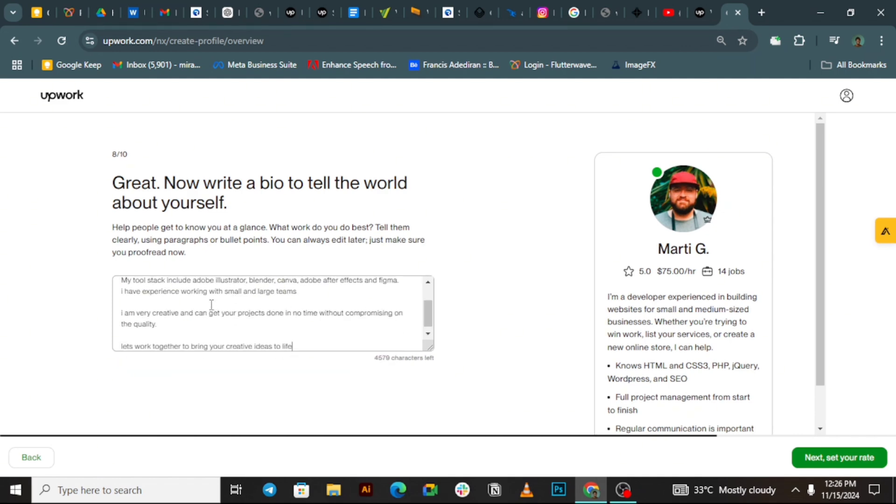
Step: Review the drafted bio text
left_click(422, 315, "shift")
left_click(348, 336)
scroll(809, 303, "down", 1)
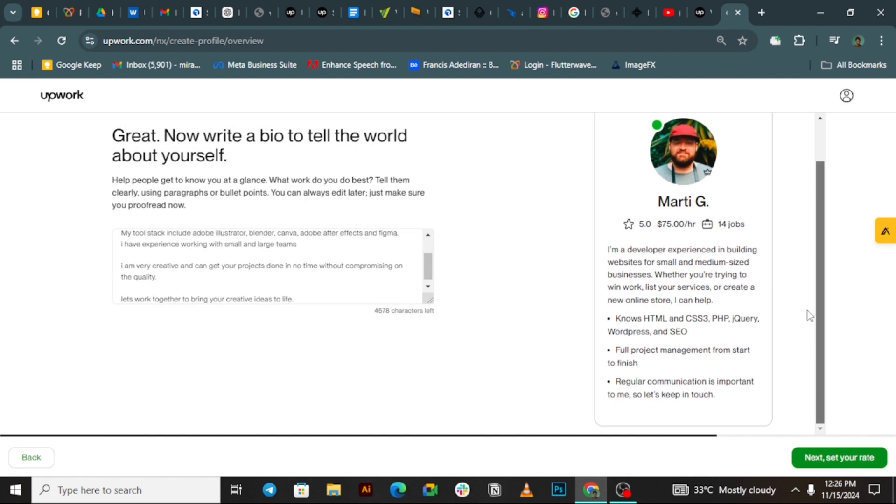
scroll(809, 307, "up", 1)
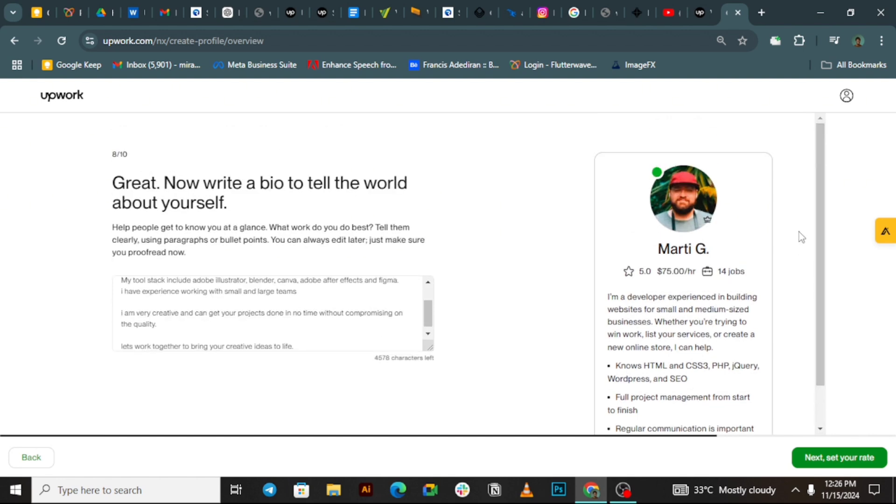
mouse_move(429, 319)
left_mouse_down()
mouse_move(431, 304)
mouse_move(421, 333)
mouse_move(422, 324)
left_mouse_up()
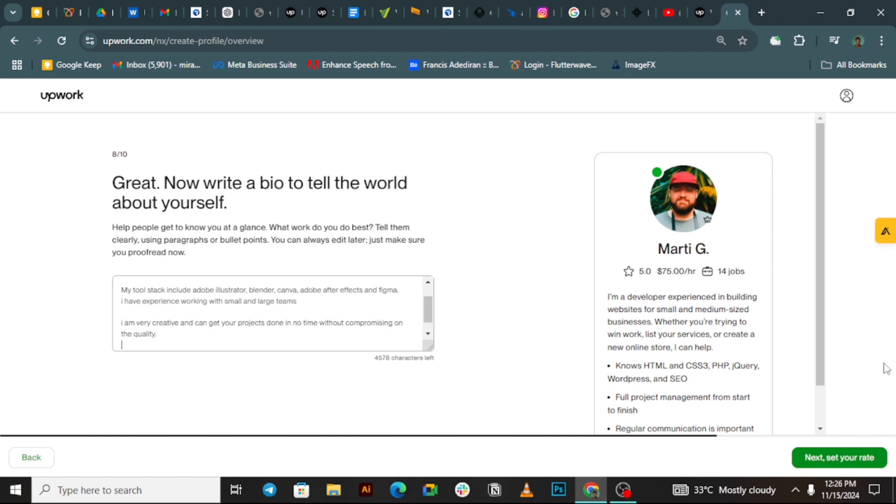
Step: Enter a $30.00 hourly rate, leaving $27.00 after fees, and continue to photo and location
left_click(856, 466)
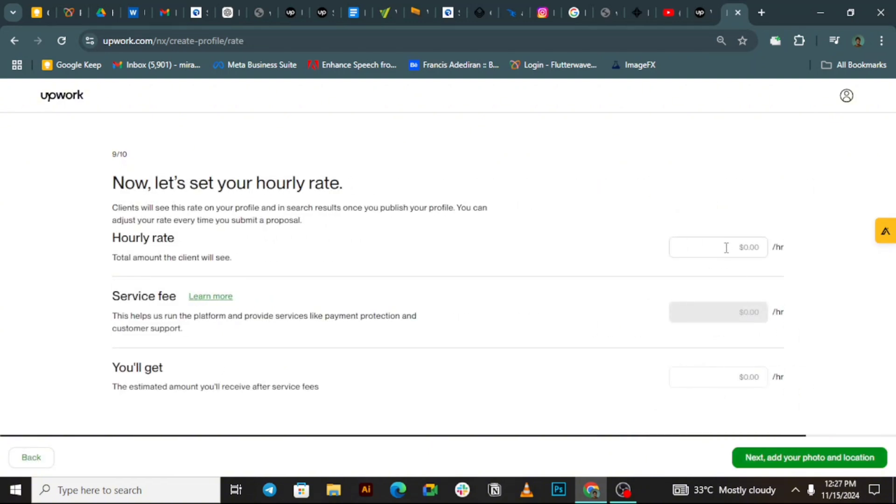
left_click(750, 247)
type("30")
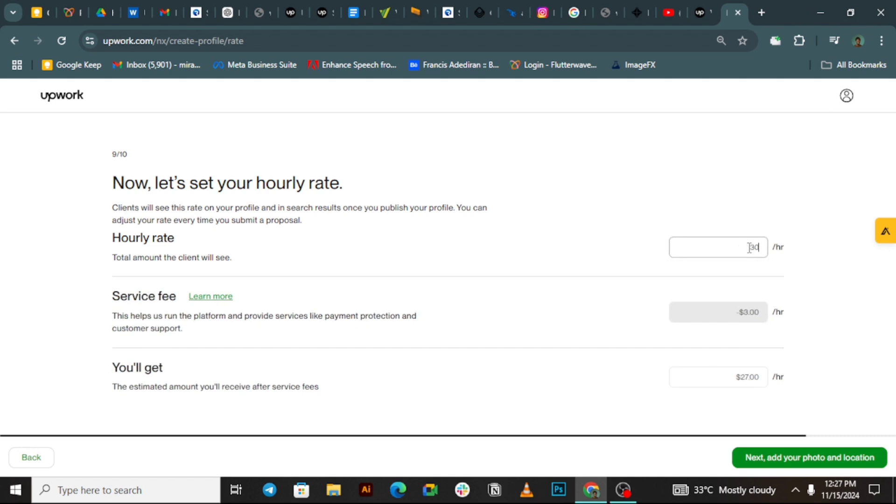
left_click(773, 280)
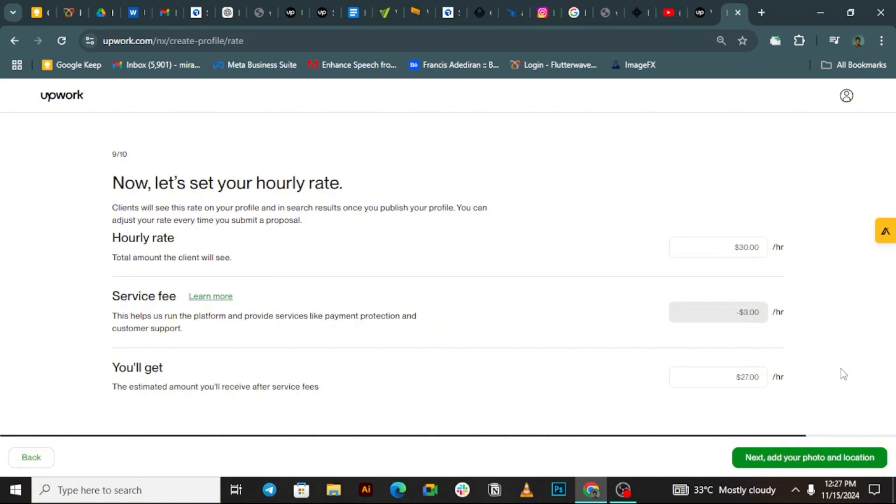
left_click(775, 455)
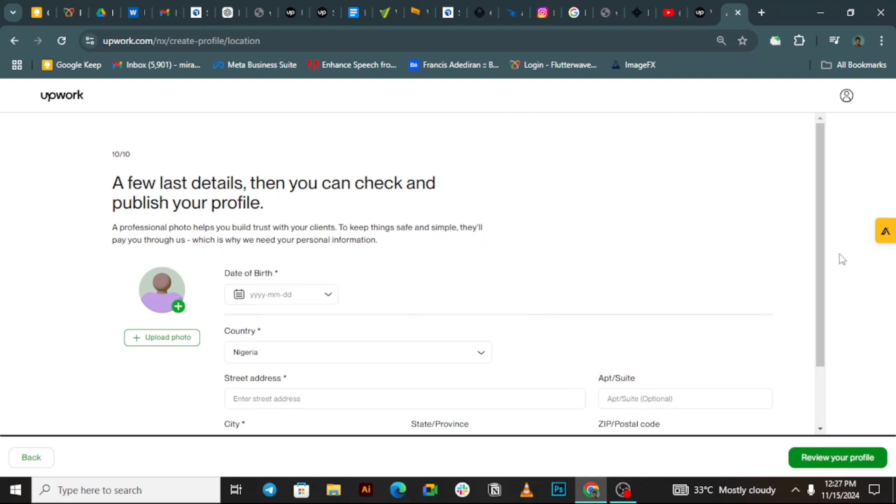
Step: Enter the phone number in the phone field
left_click_drag(818, 257, 812, 339)
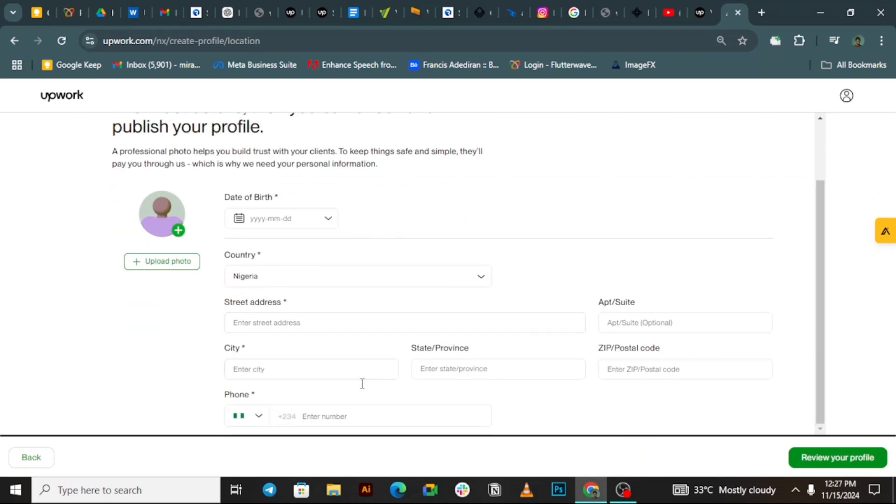
left_click(321, 416)
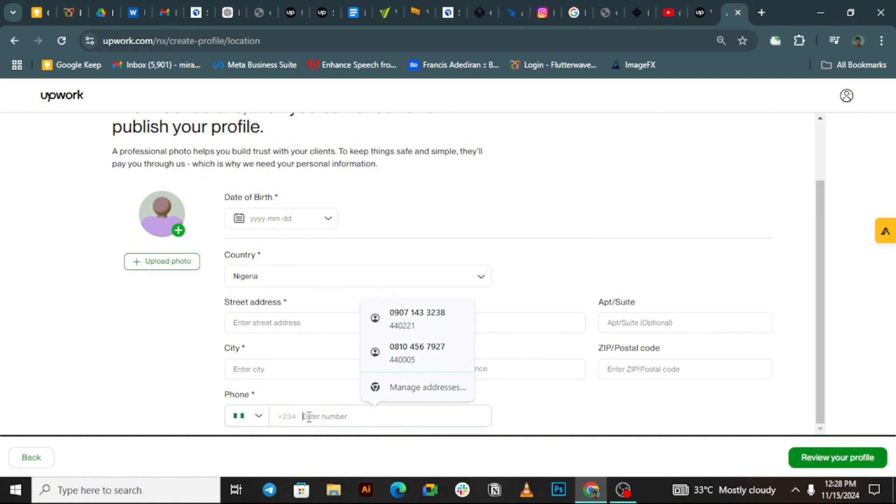
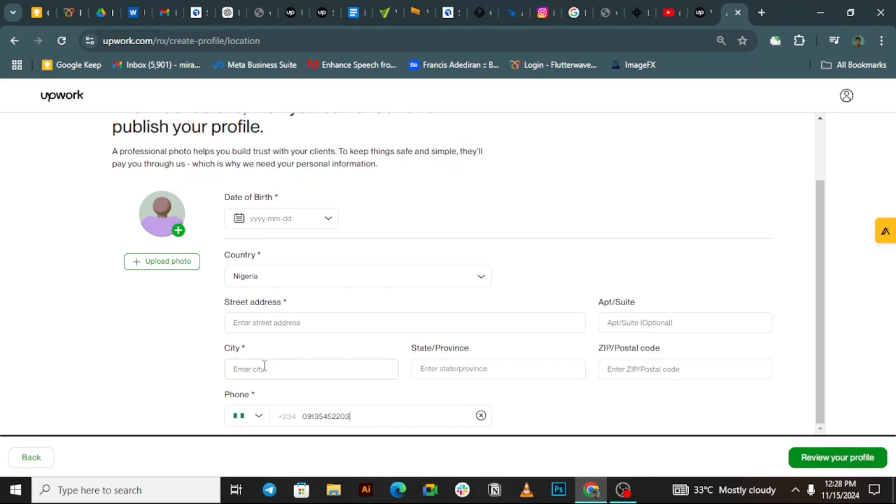
Step: Set the city to Umuahia, AB, NG so state AB and ZIP 440221 fill in
left_click(304, 376)
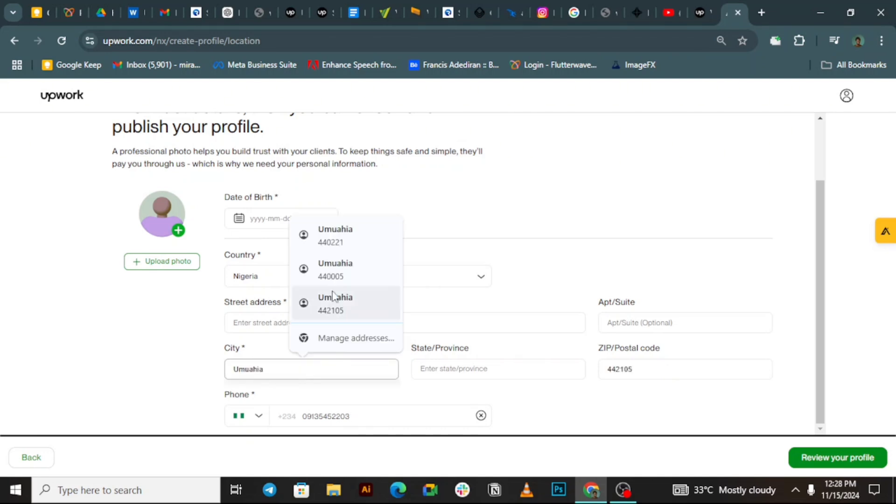
left_click(345, 236)
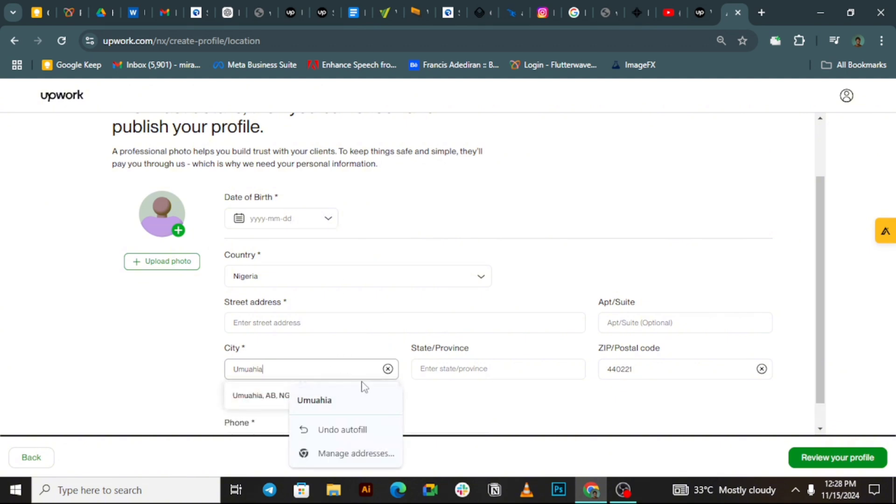
left_click(423, 405)
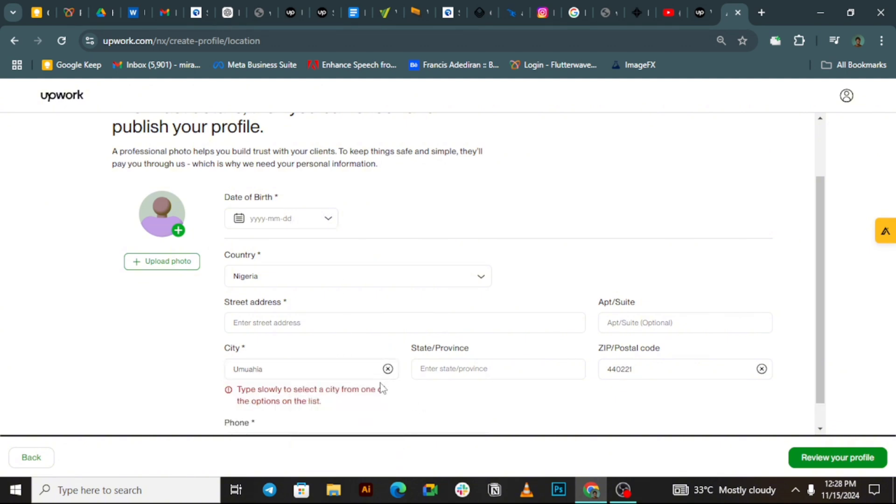
left_click(335, 372)
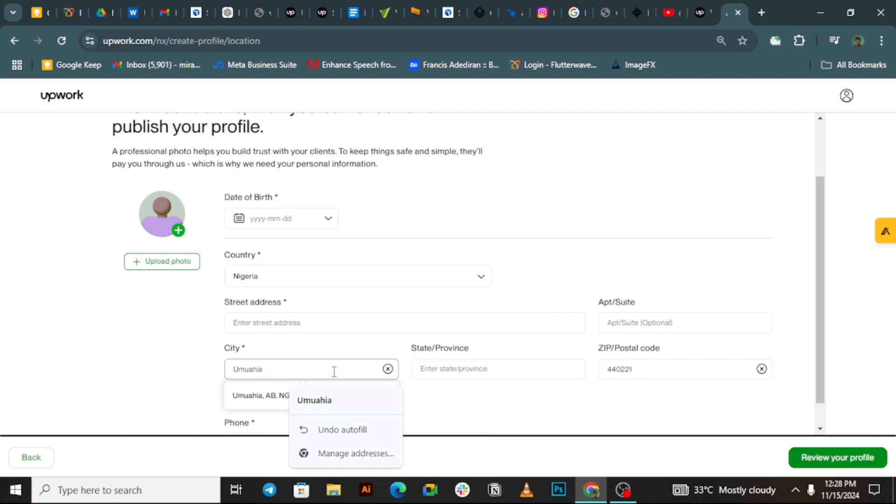
left_click(288, 397)
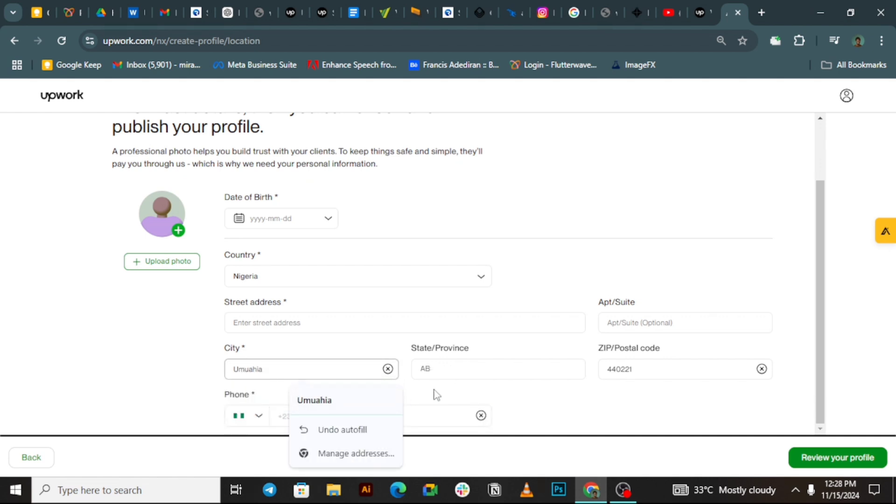
left_click(514, 385)
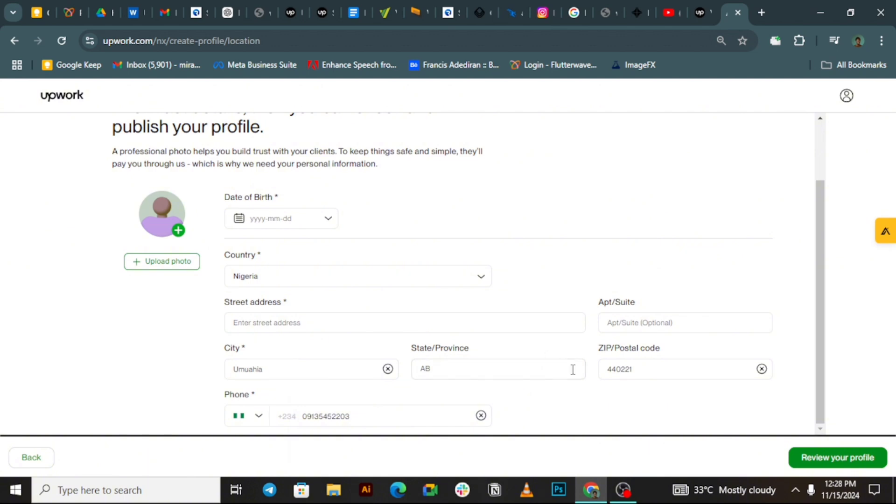
left_click_drag(821, 368, 807, 391)
Step: Search Google for 'ibadan zip' in a new browser tab
key("ctrl+t")
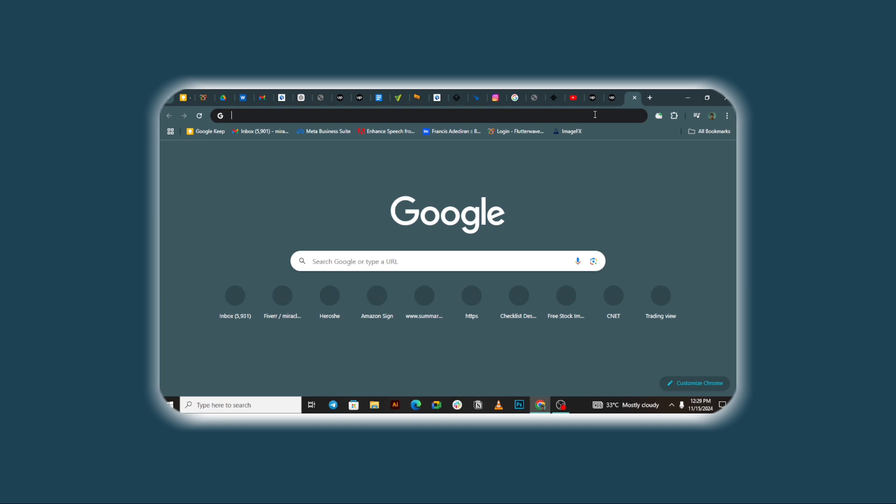
left_click(596, 114)
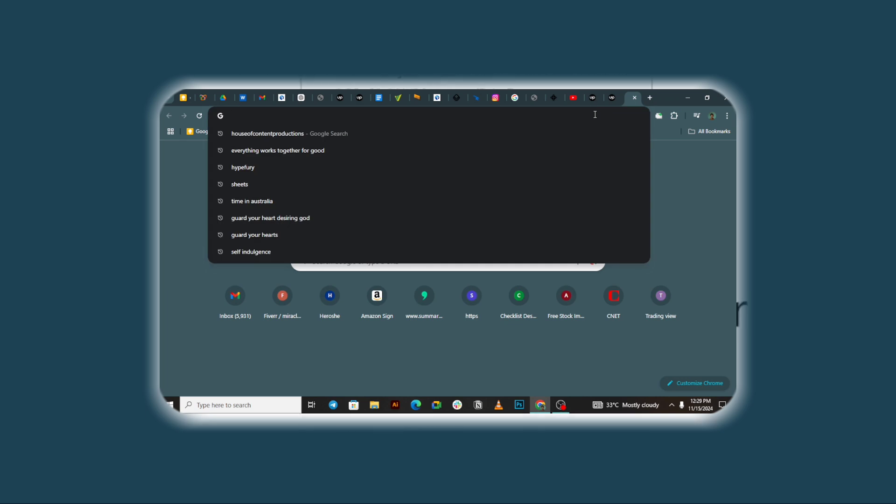
type("ibadan zip")
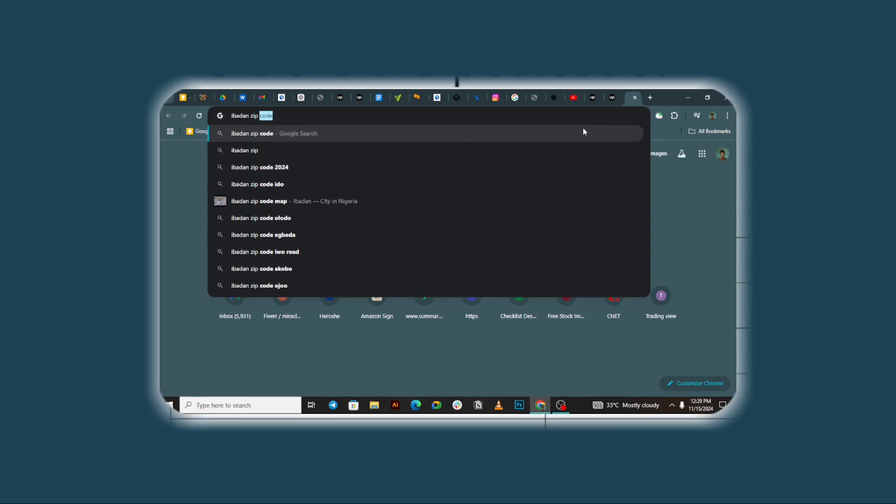
key("Return")
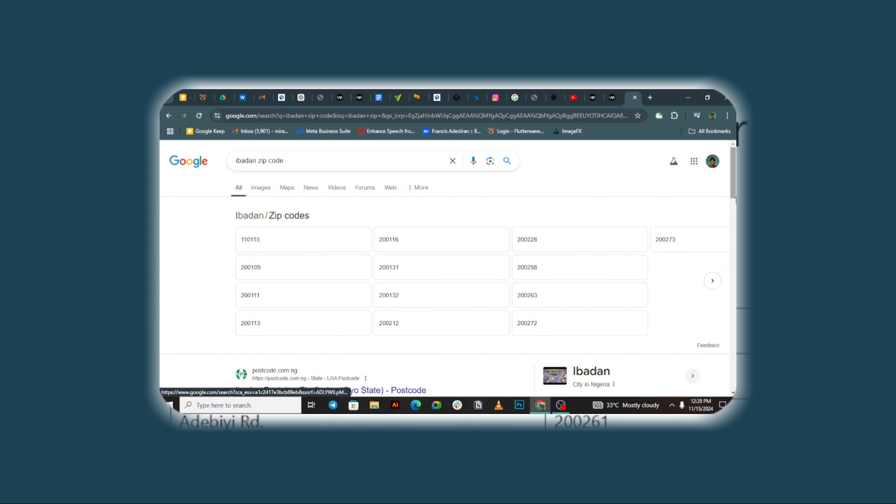
Step: Open the Ibadan postcode listing page and select the Adebajo St. postcode
scroll(369, 327, "down", 1)
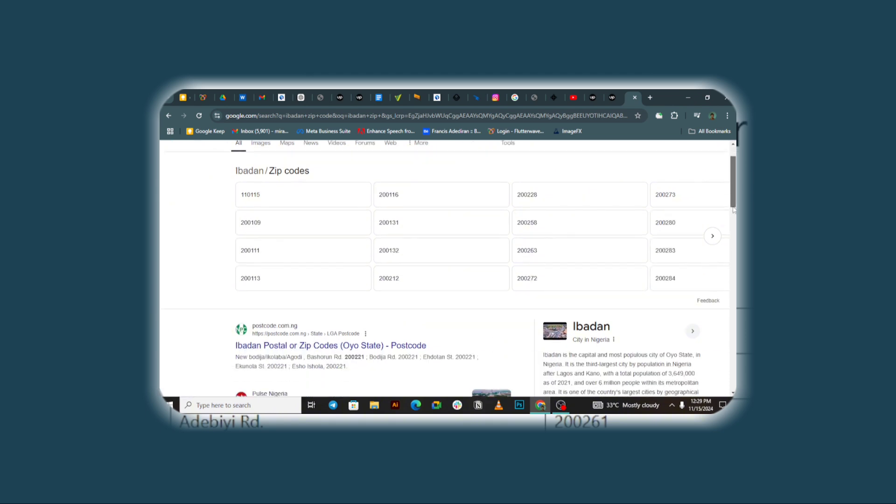
left_click(367, 352)
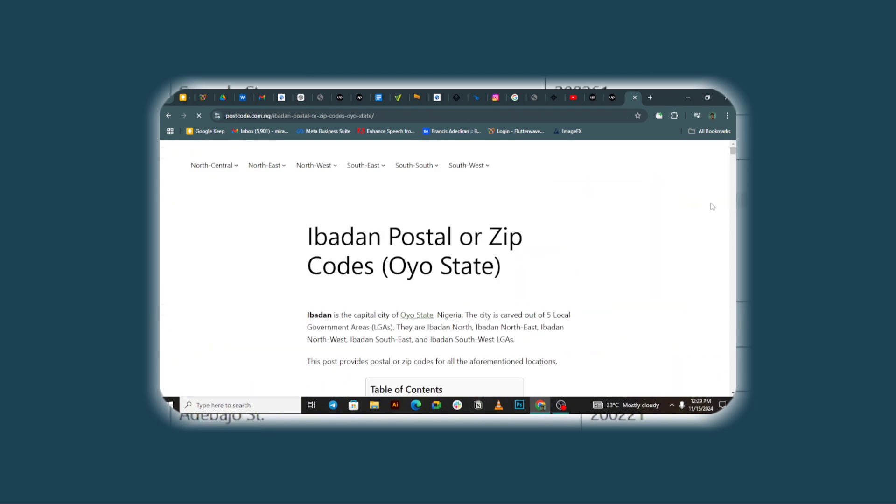
left_click_drag(732, 150, 733, 166)
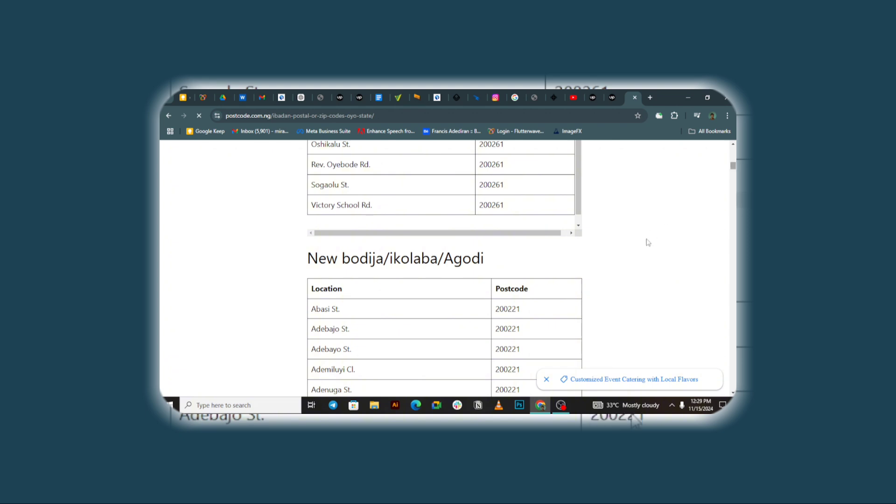
left_click_drag(521, 329, 497, 331)
left_click(516, 329)
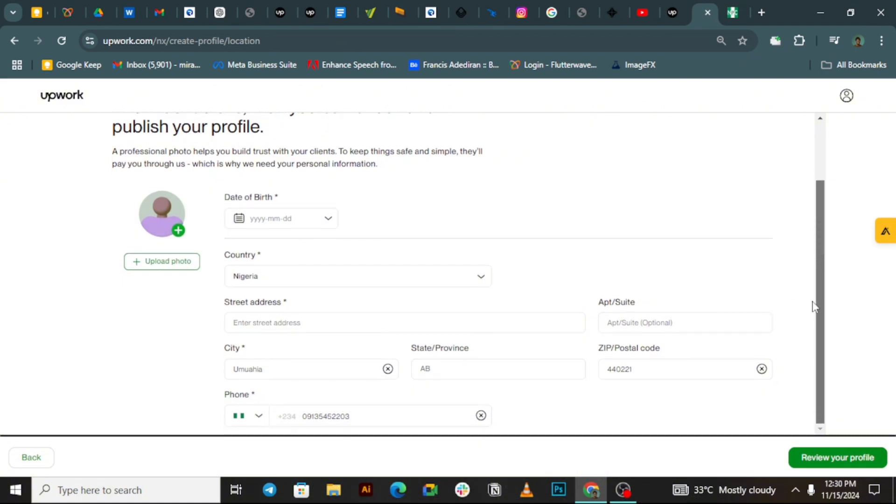
Step: Pick the date of birth from the calendar and continue to the profile preview
left_click(329, 219)
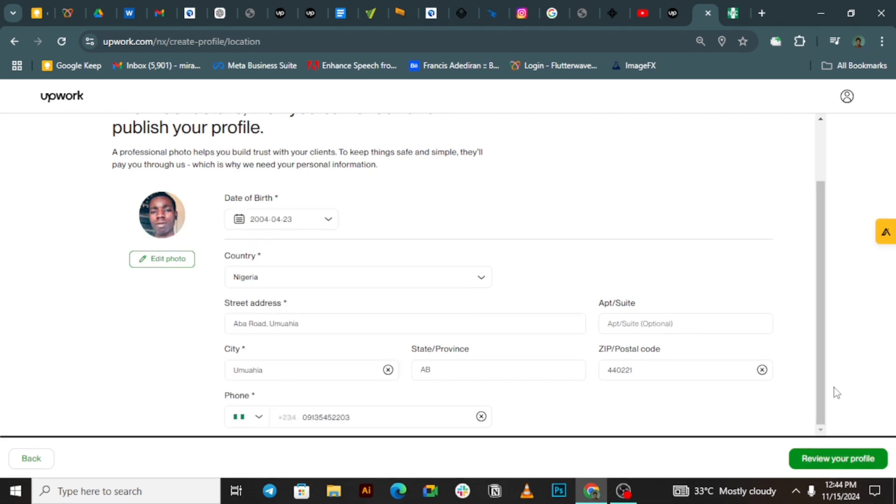
mouse_move(819, 388)
left_mouse_down()
mouse_move(817, 380)
mouse_move(817, 397)
mouse_move(818, 292)
mouse_move(818, 398)
left_mouse_up()
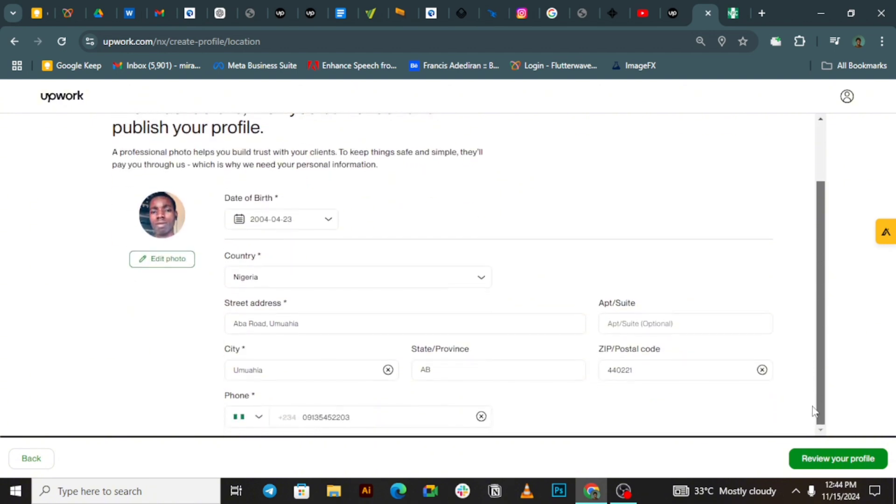
left_click(803, 460)
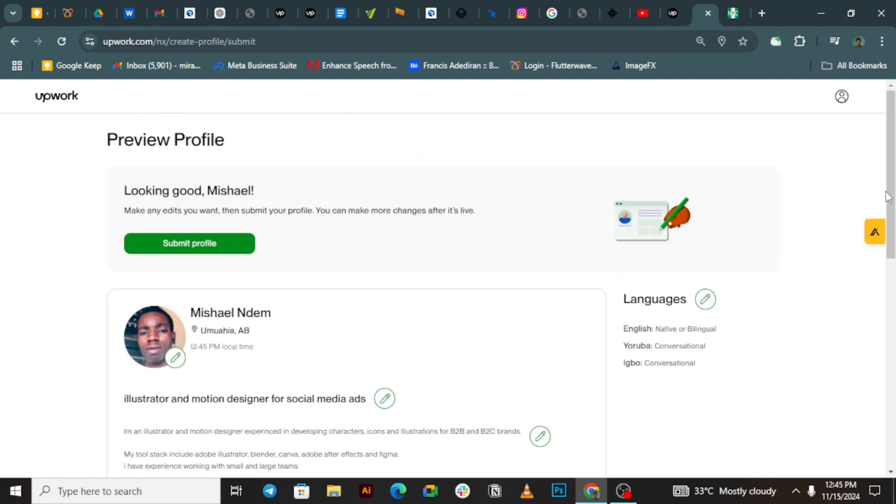
Step: Look over the Preview Profile page, submit the profile, and scroll to the Connects offers
left_click_drag(890, 194, 886, 225)
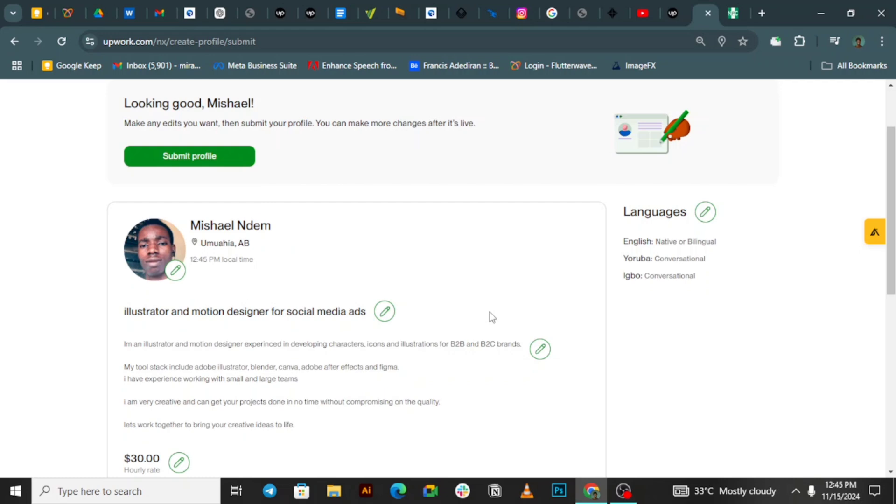
left_click_drag(890, 157, 890, 331)
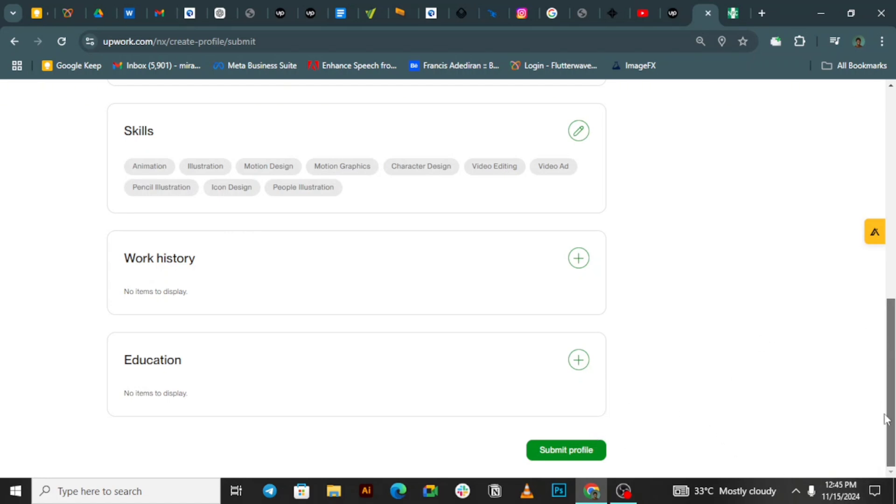
left_click(591, 448)
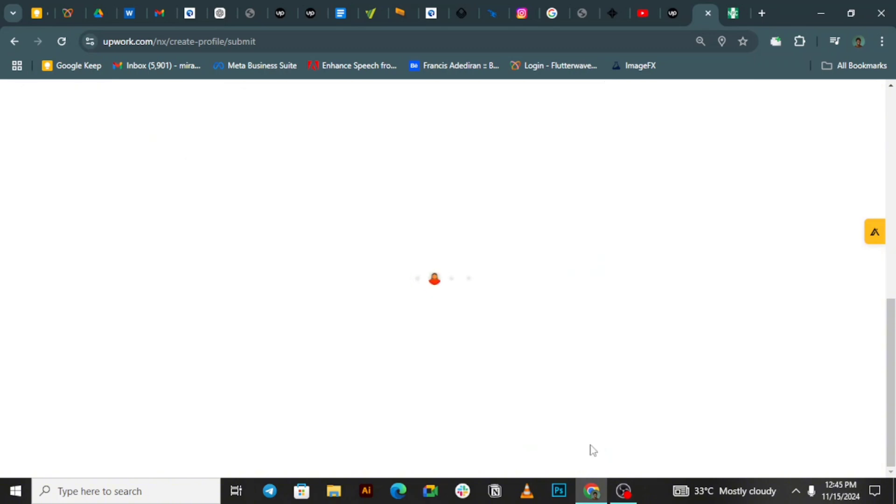
scroll(361, 405, "down", 3)
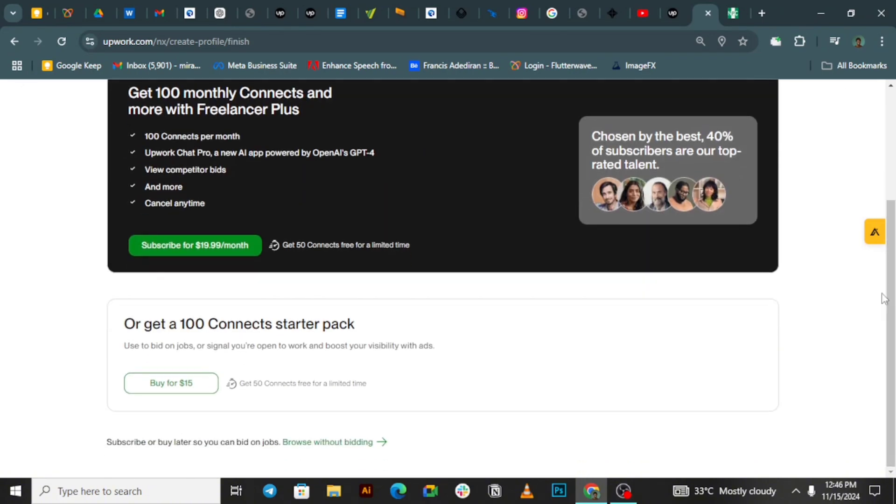
Step: Choose 'Browse without bidding' to skip buying Connects and go to Best Matches
left_click(323, 443)
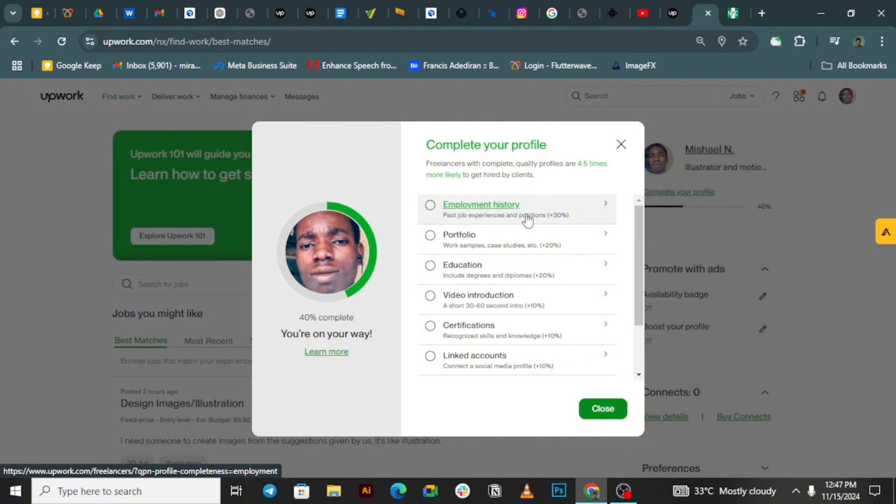
Step: Start an employment entry: Variable Creative, Lagos, Nigeria, title 'Ad designer and illustrator'
left_click(582, 209)
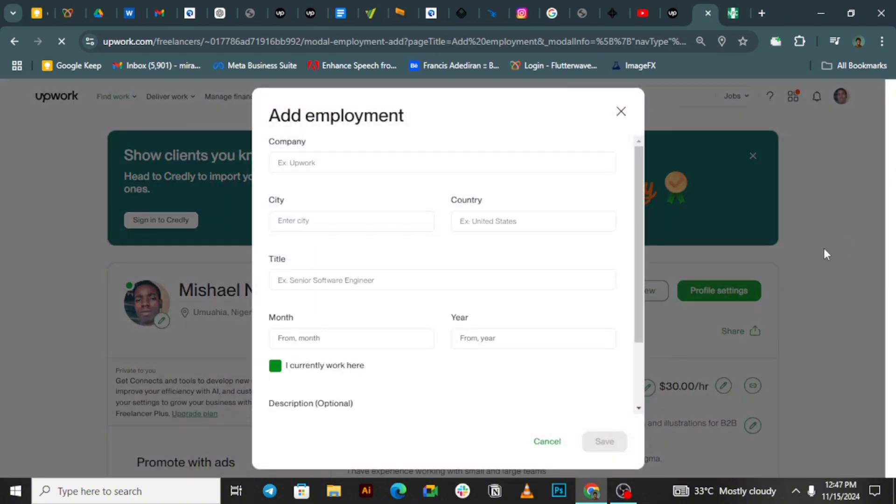
left_click(370, 162)
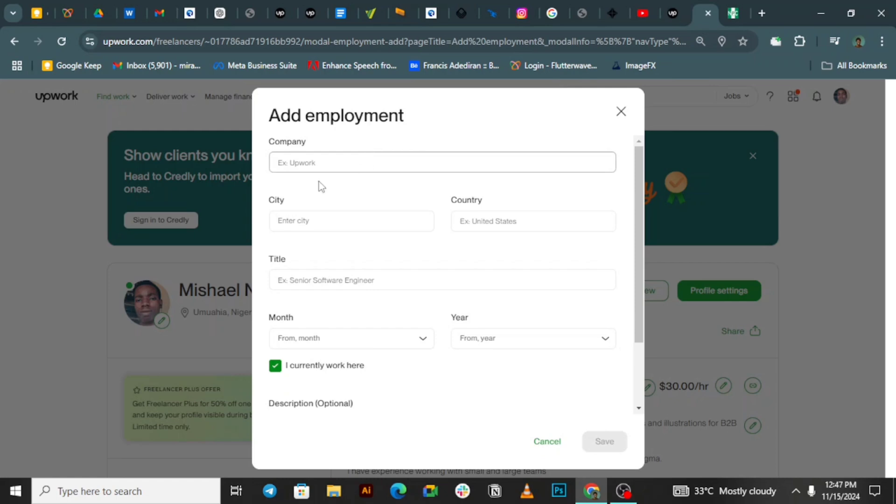
left_click(317, 162)
type("Va")
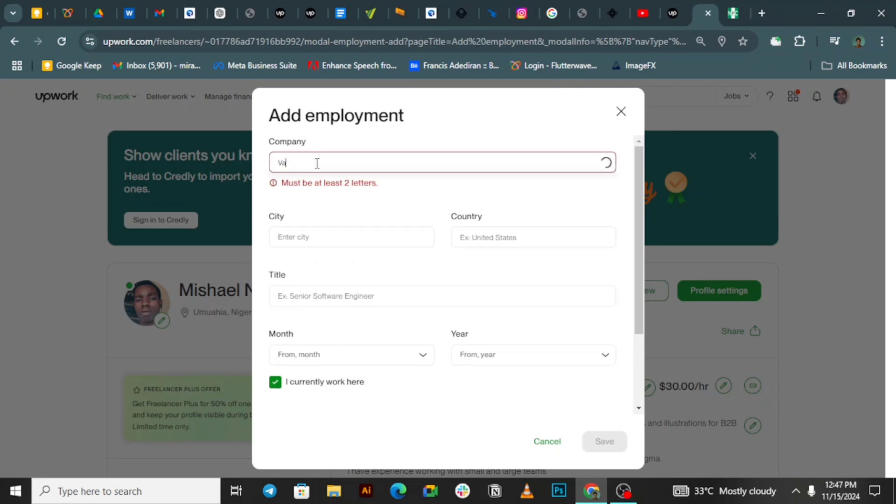
type("riable Cr")
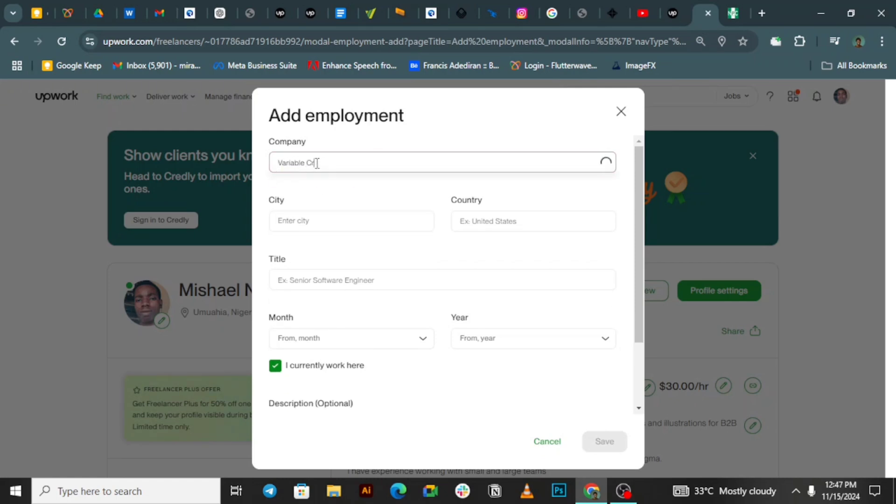
type("eative")
left_click(315, 220)
type("I")
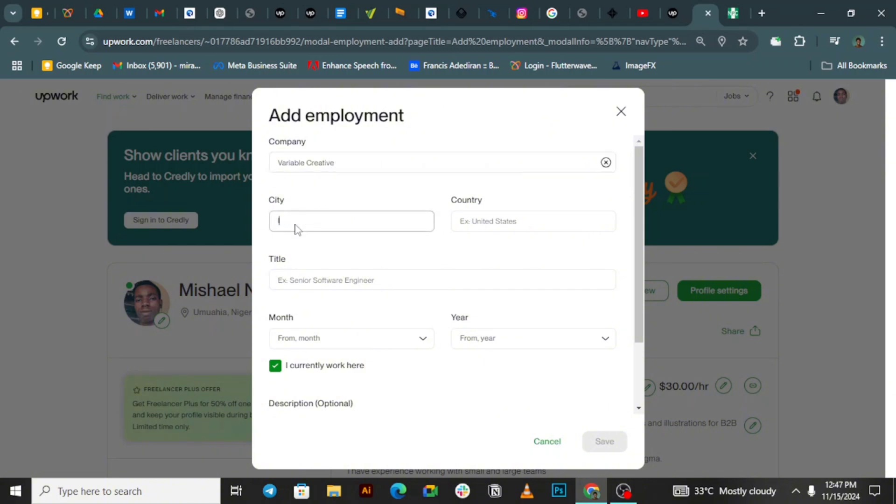
type("Lagos")
left_click(474, 223)
type("Ni")
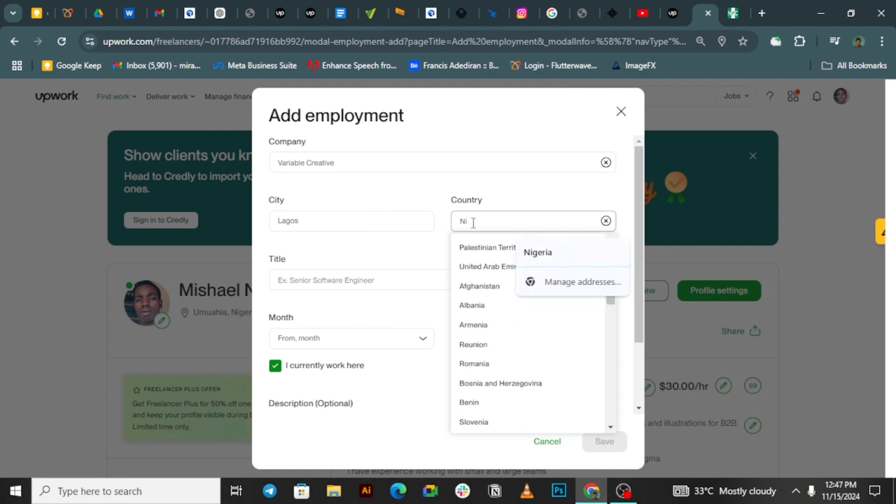
type("ger")
left_click(480, 264)
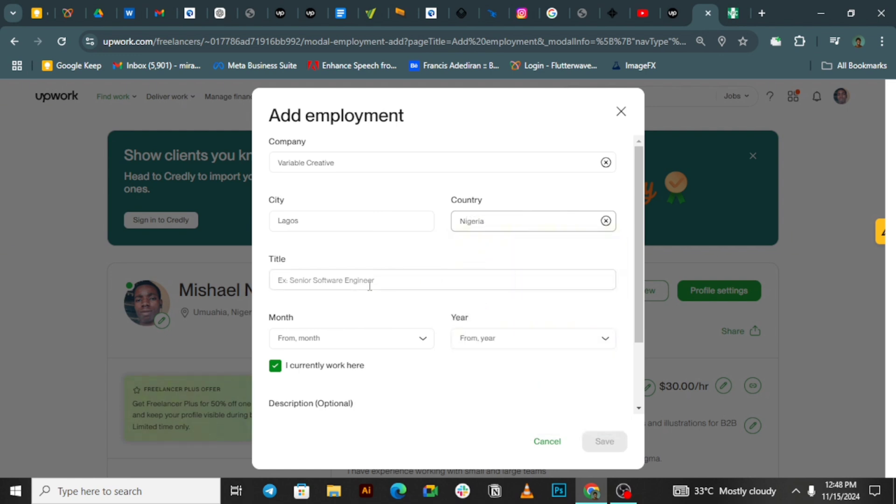
left_click(370, 286)
type("Ad")
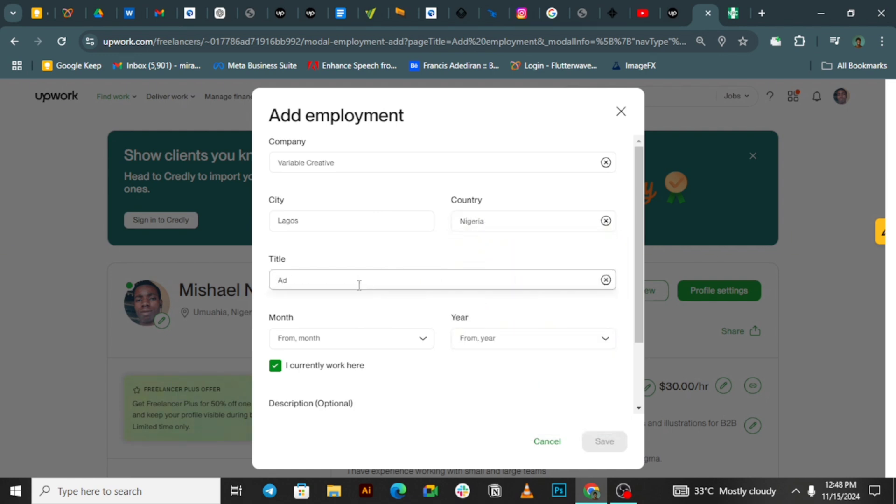
type(" designer and illustra")
type("tor")
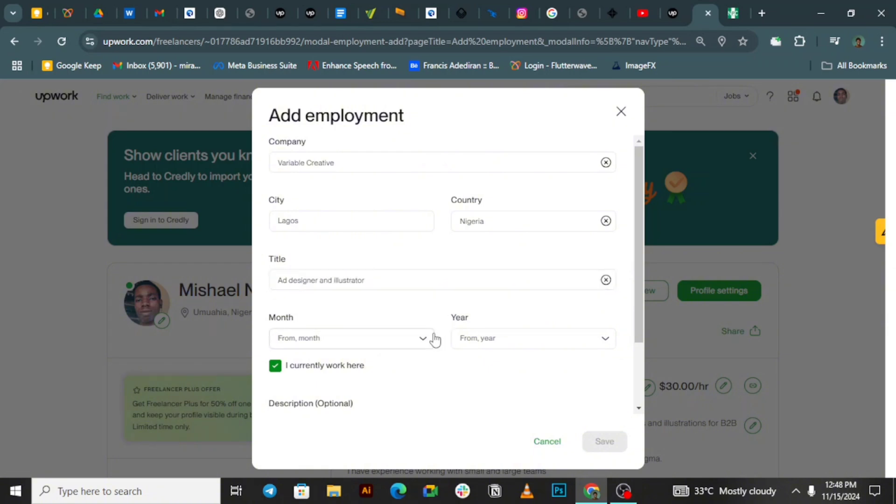
Step: Set the start date to March 2024 and save the employment entry
left_click(425, 340)
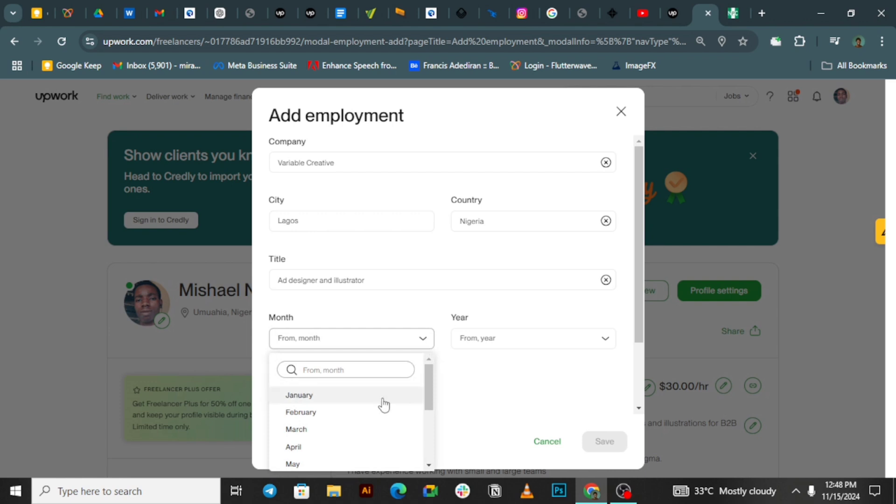
left_click(360, 431)
left_click(500, 340)
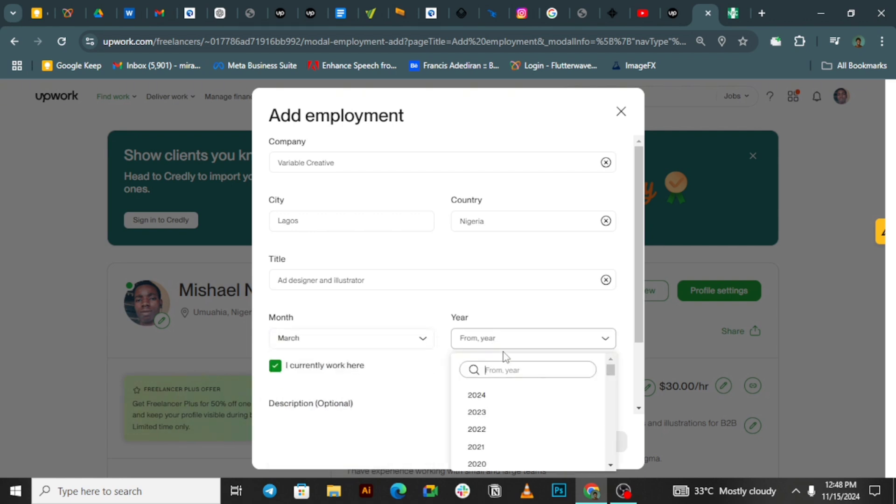
left_click(500, 396)
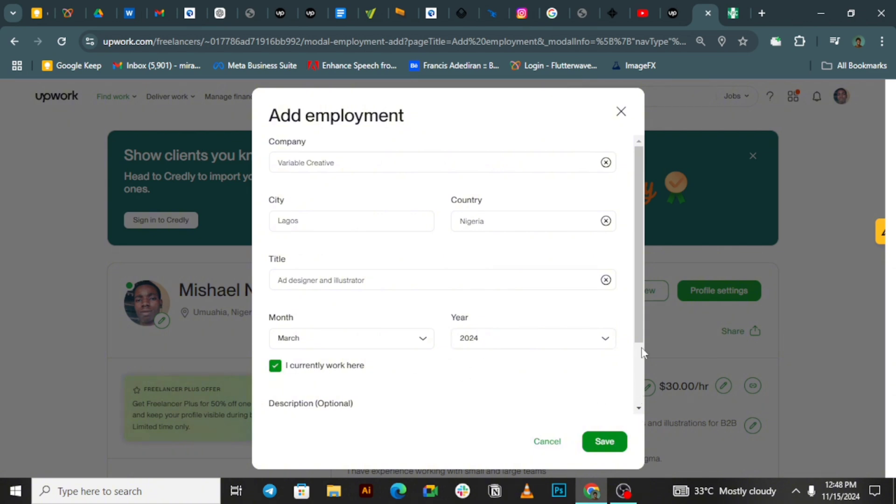
scroll(640, 334, "down", 2)
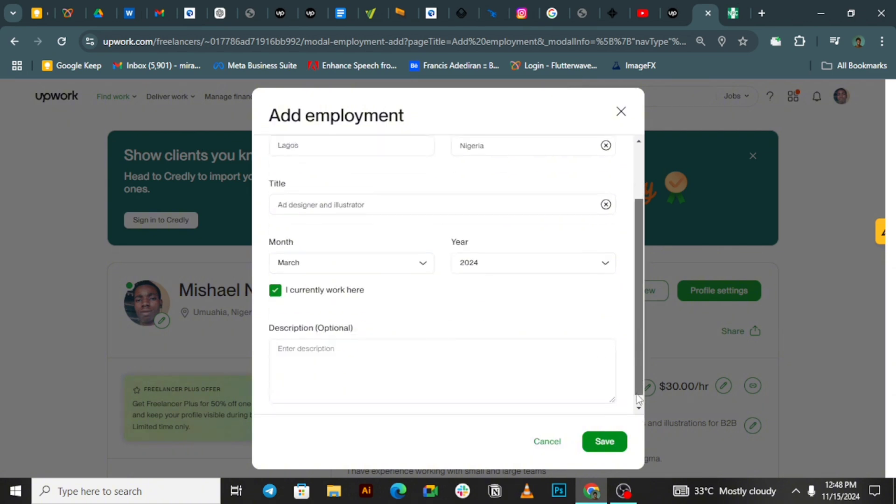
left_click(304, 338)
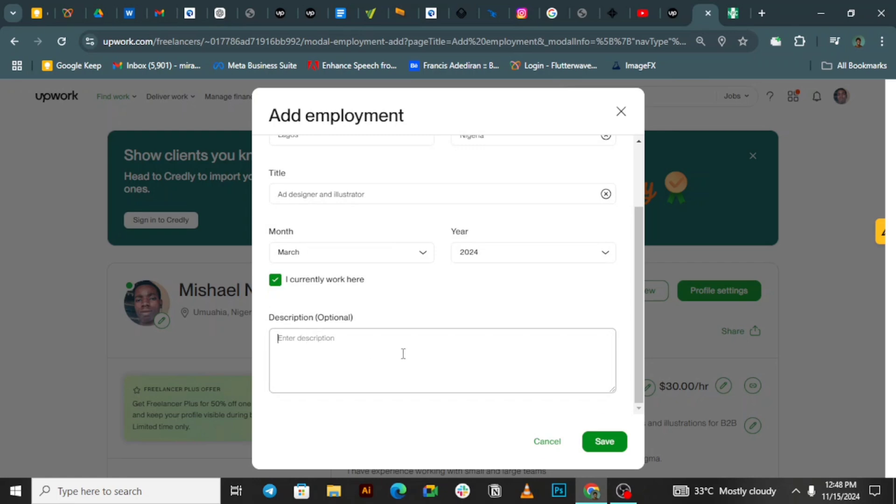
left_click(605, 442)
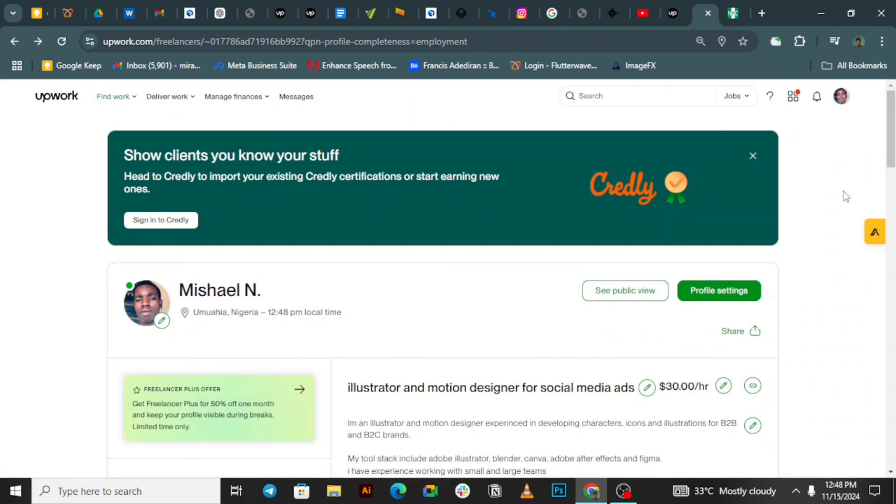
Step: Check the new Employment history entry, then dismiss the Add a license tip
left_click_drag(893, 146, 887, 247)
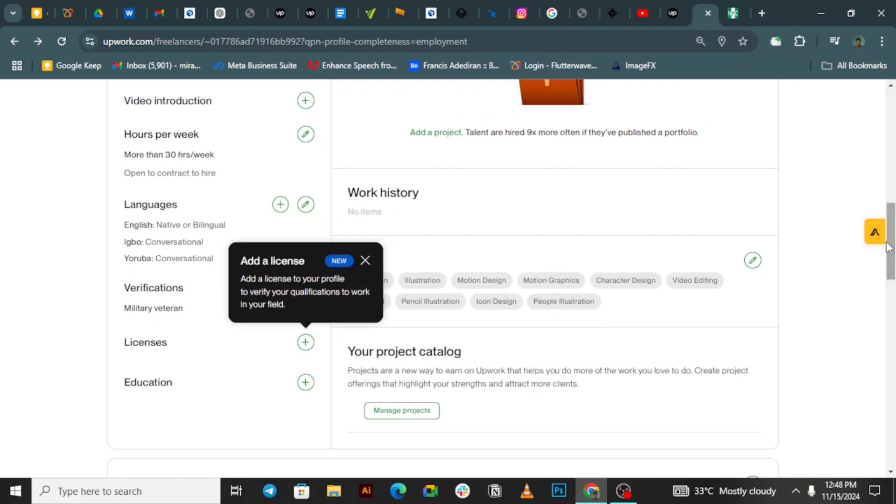
left_click_drag(887, 247, 869, 382)
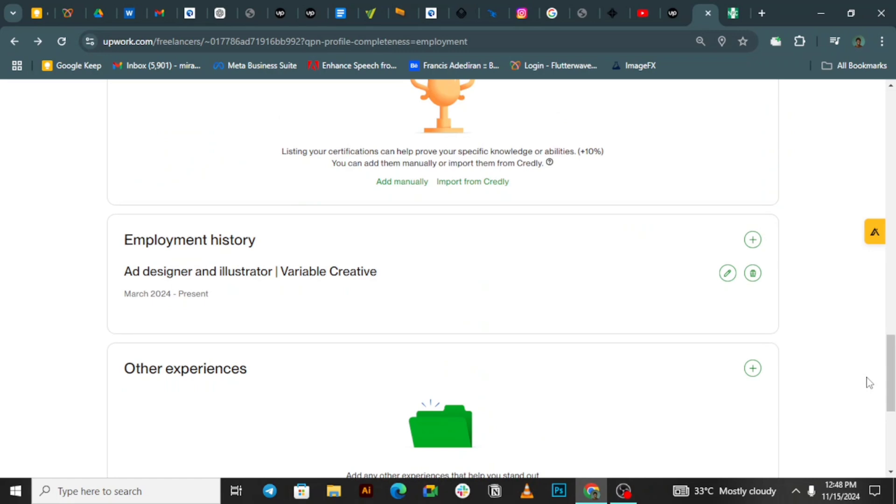
left_click_drag(892, 385, 878, 340)
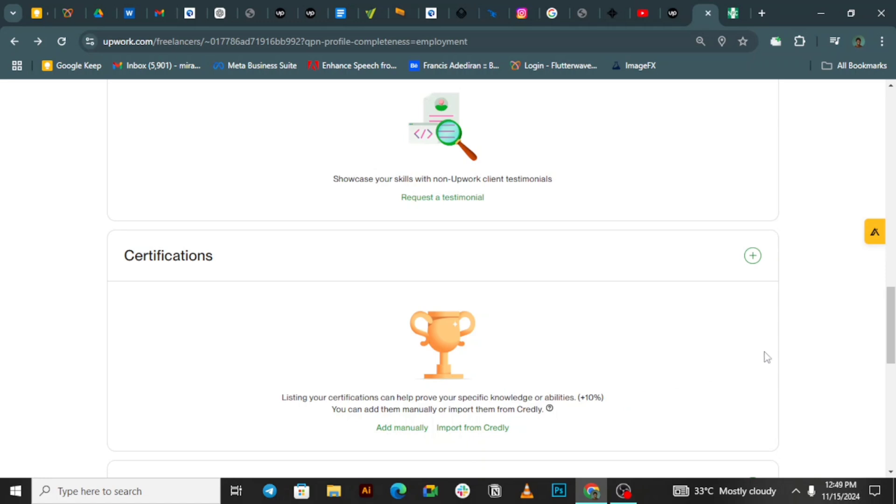
scroll(876, 275, "up", 6)
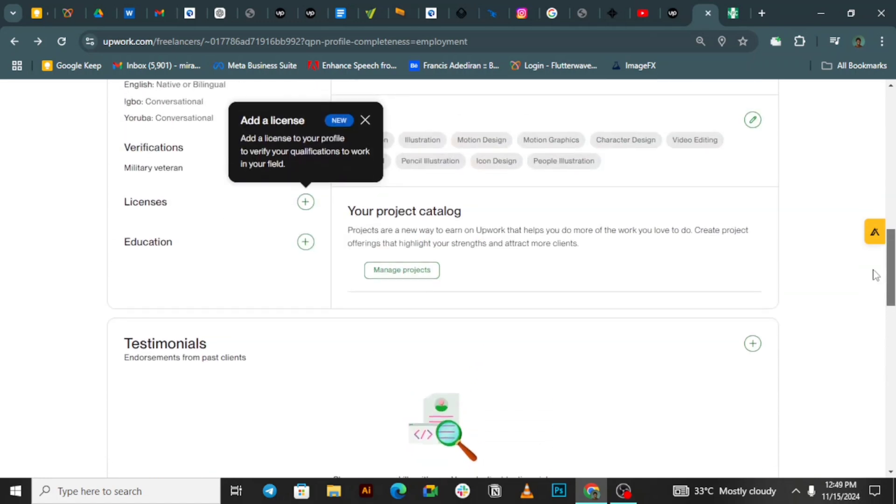
scroll(876, 280, "down", 3)
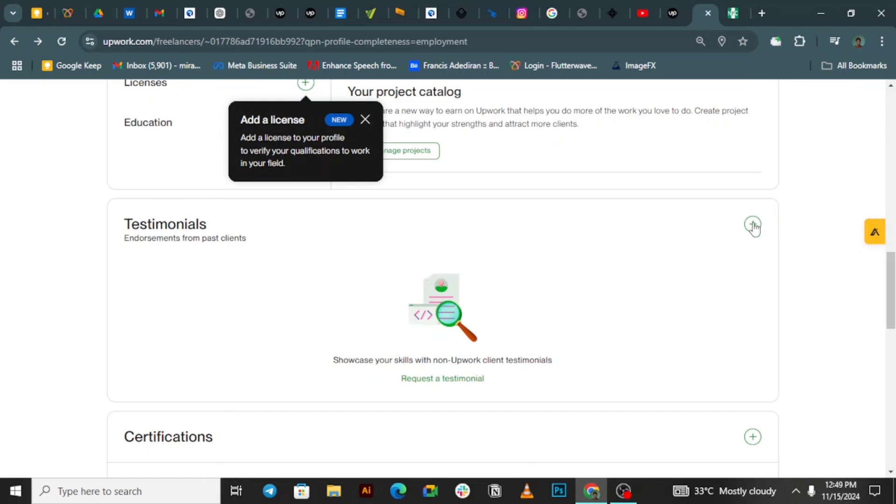
scroll(889, 224, "up", 7)
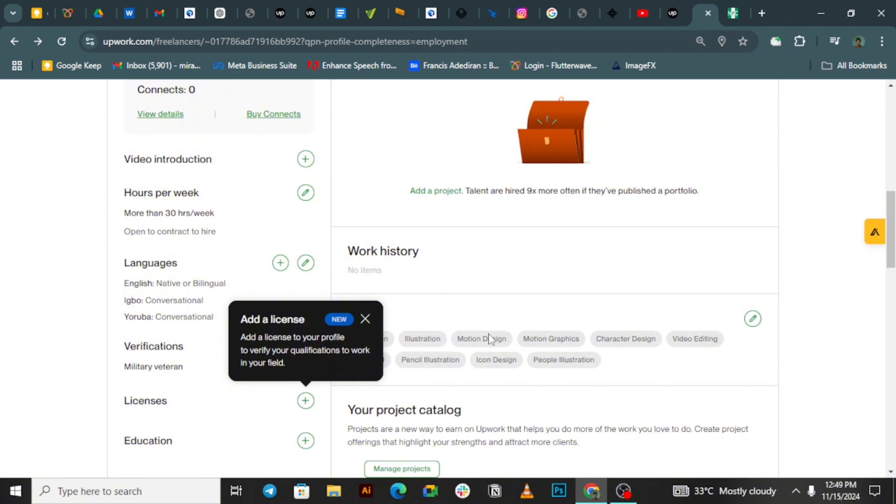
left_click(365, 320)
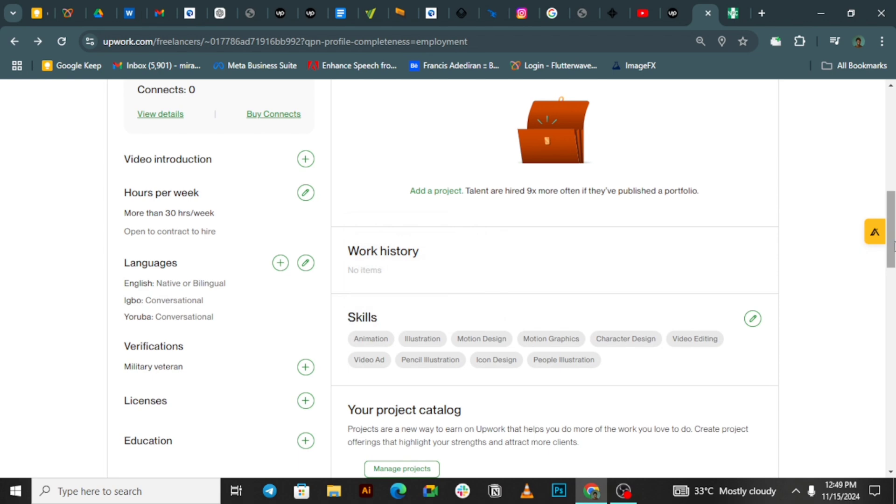
left_click_drag(893, 246, 868, 167)
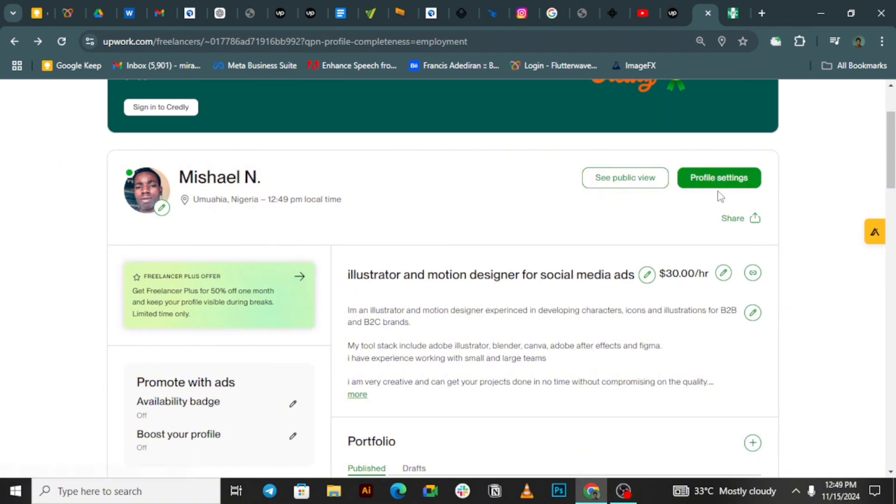
Step: Go through Profile settings and Billing & Payments to the Membership & Connects page
left_click(690, 186)
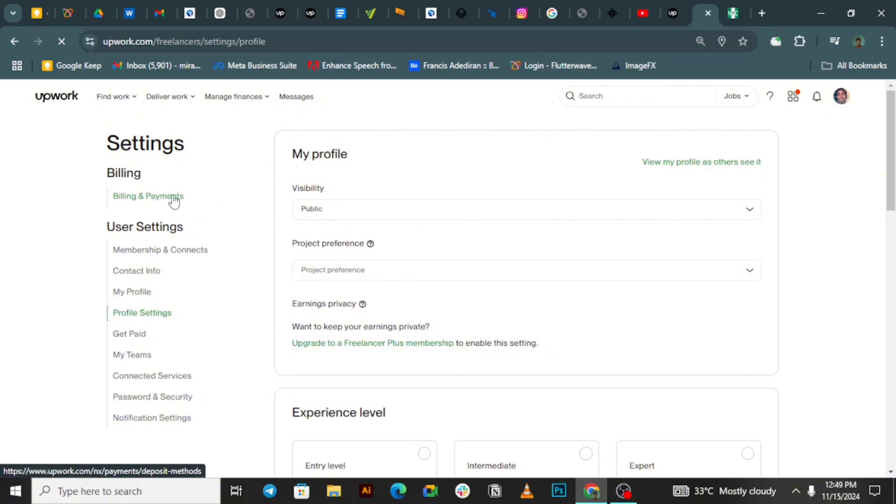
left_click(174, 199)
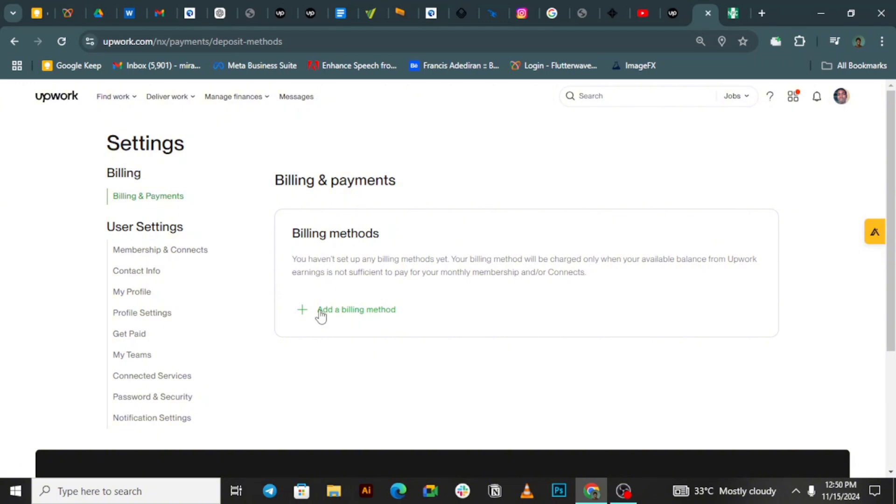
left_click(193, 255)
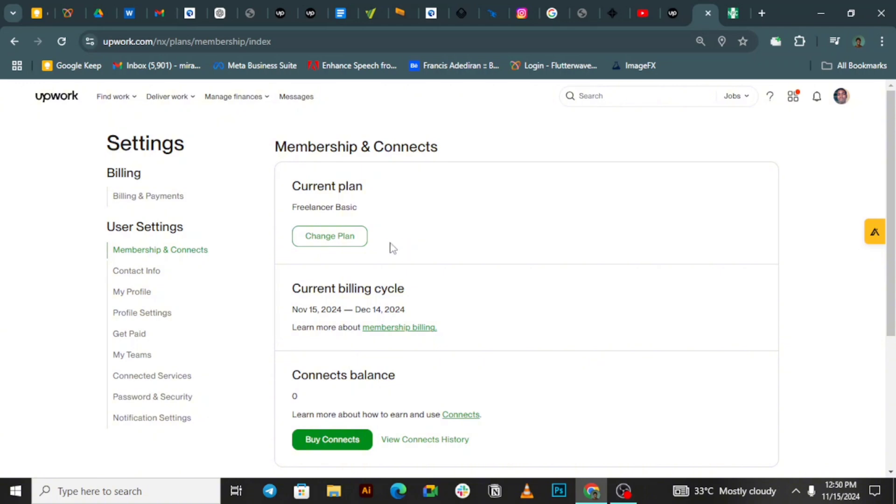
Step: Review Contact Info after dismissing the tax pages notice, then view the Get Paid page
left_click(150, 271)
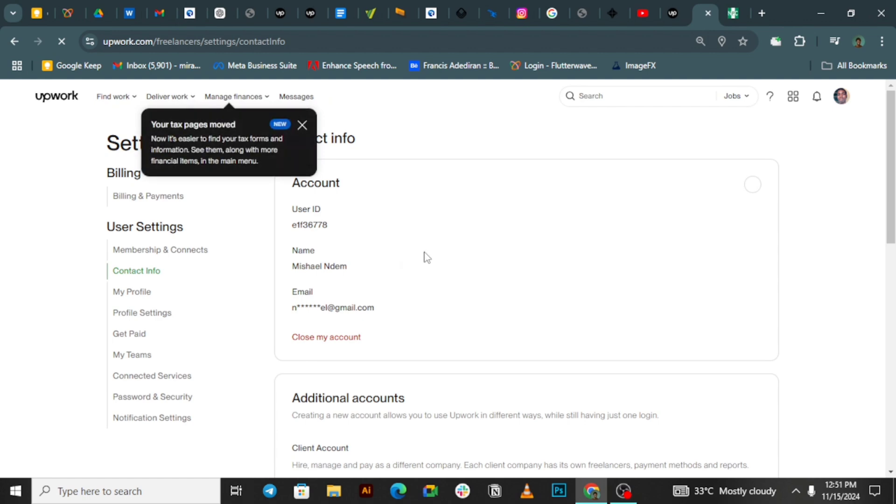
left_click(302, 124)
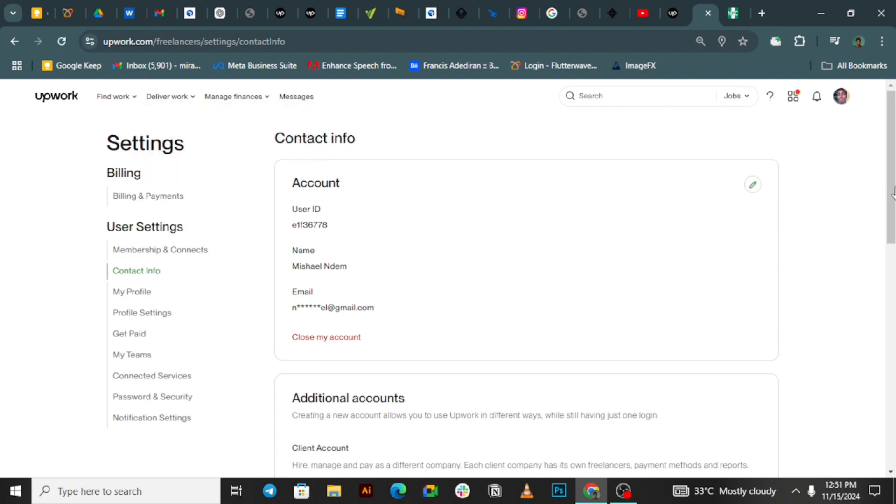
scroll(891, 223, "down", 2)
left_click_drag(891, 223, 888, 289)
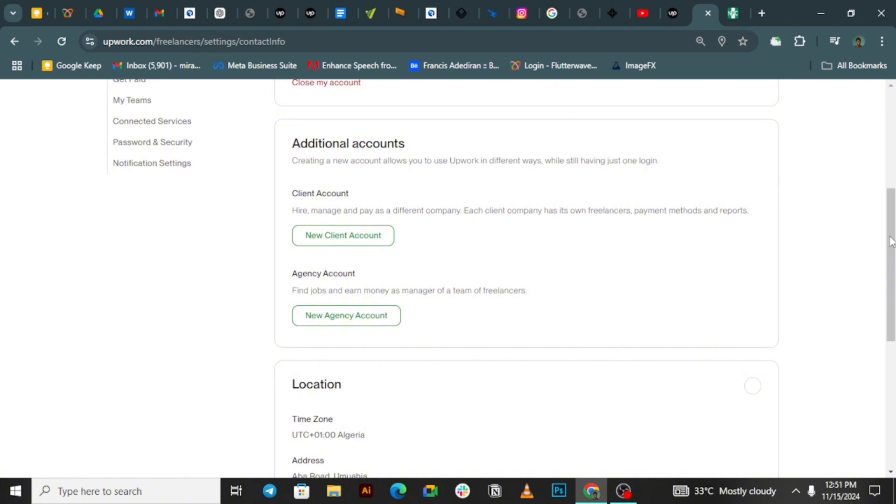
left_click_drag(892, 237, 894, 170)
left_click(139, 273)
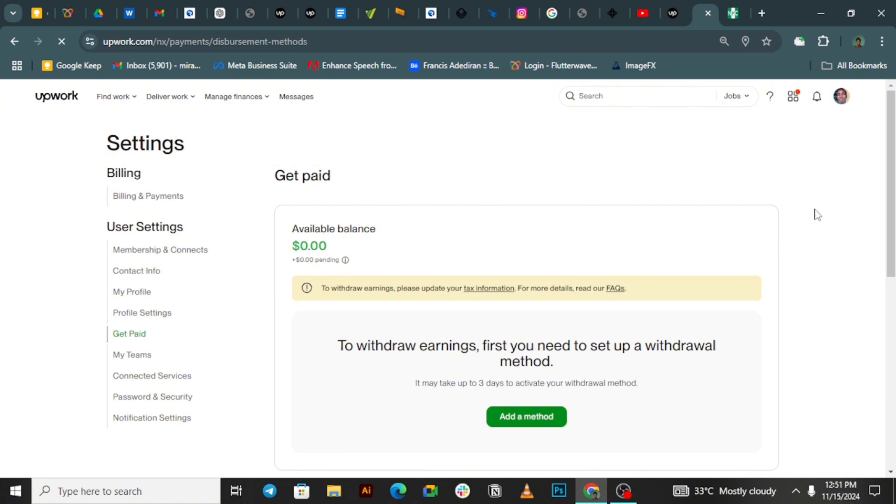
left_click_drag(892, 201, 887, 236)
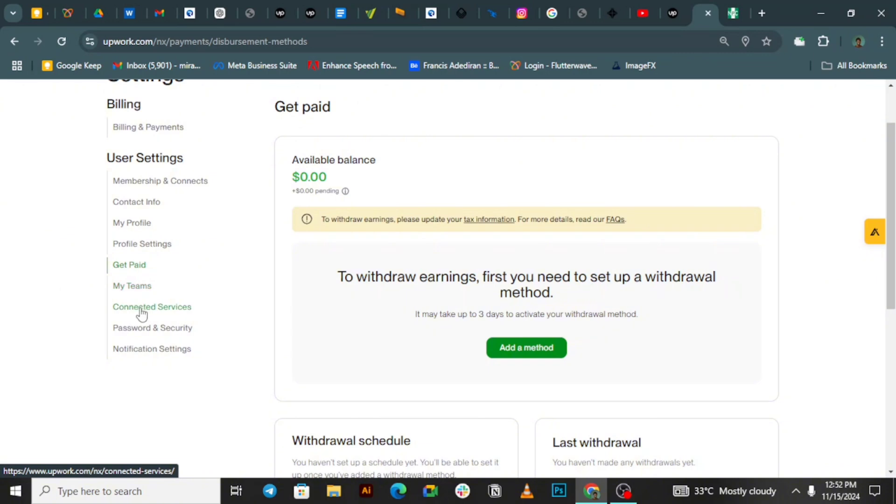
Step: Set the Project preference in Profile Settings to 'Both short-term and long-term projects'
left_click(147, 246)
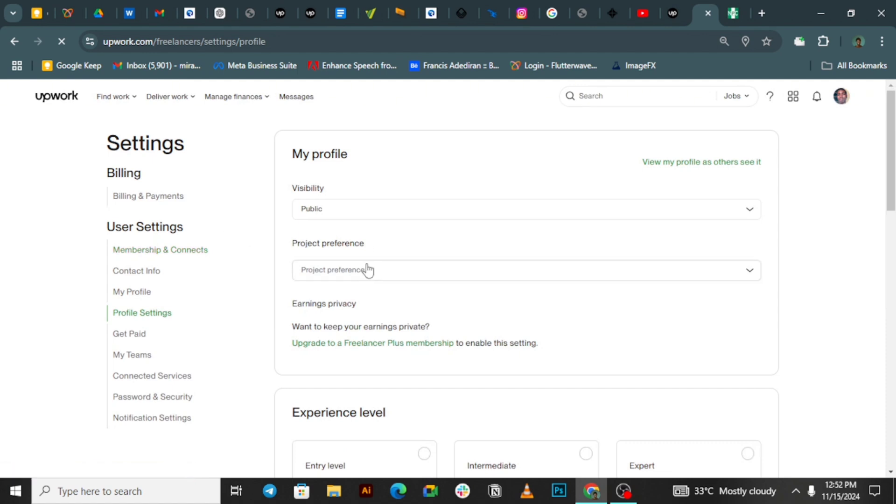
left_click(747, 276)
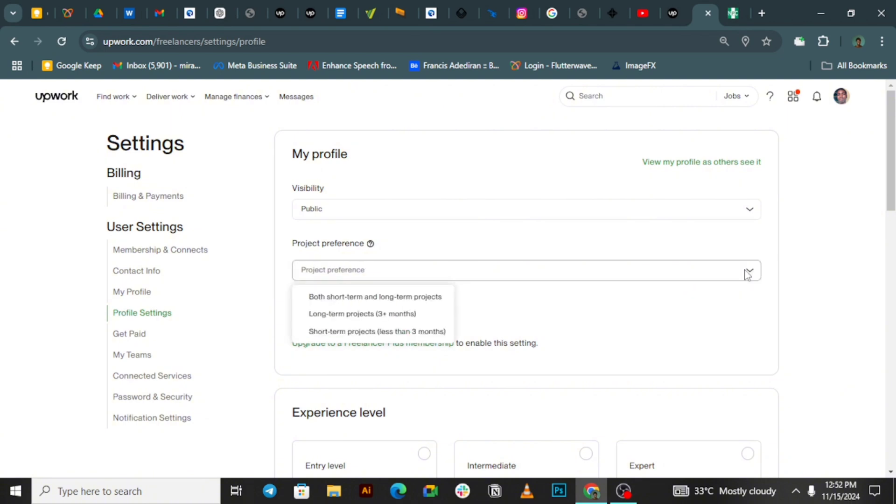
left_click(377, 300)
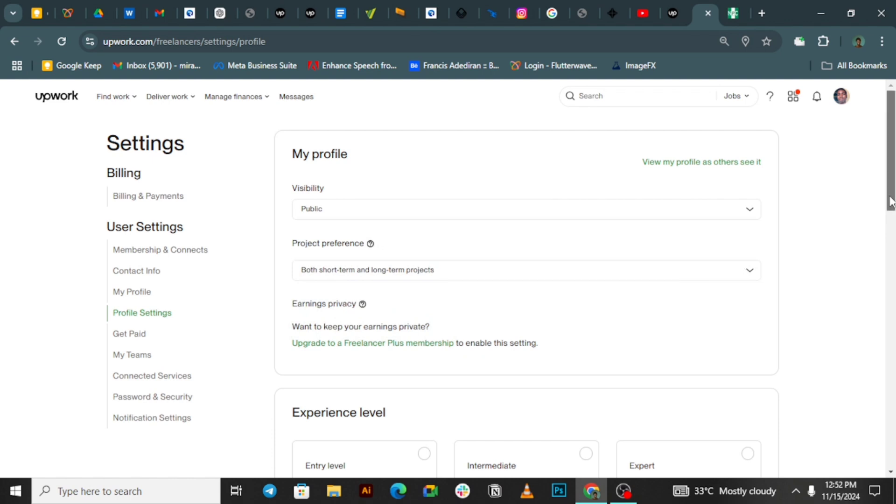
left_click_drag(890, 198, 890, 230)
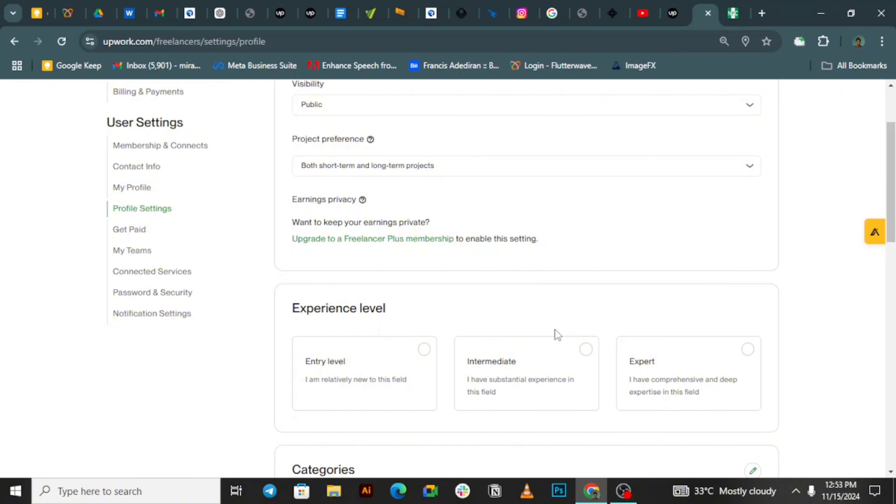
left_click(553, 358)
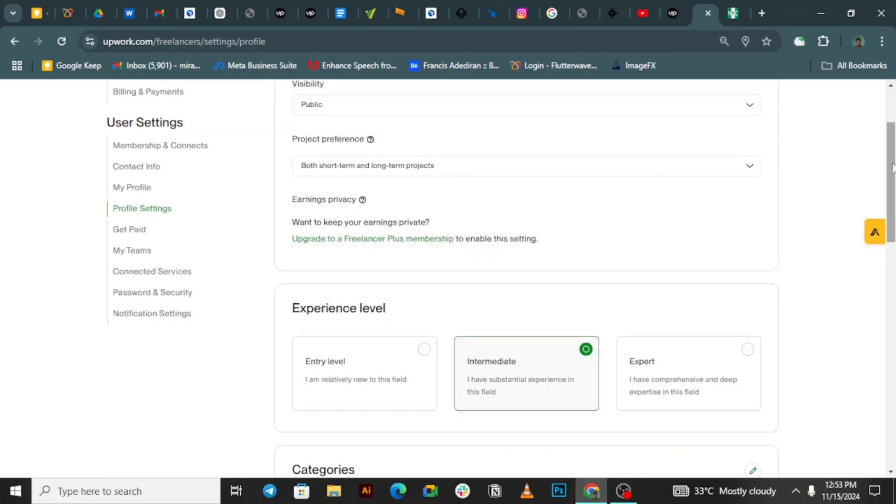
scroll(887, 164, "down", 5)
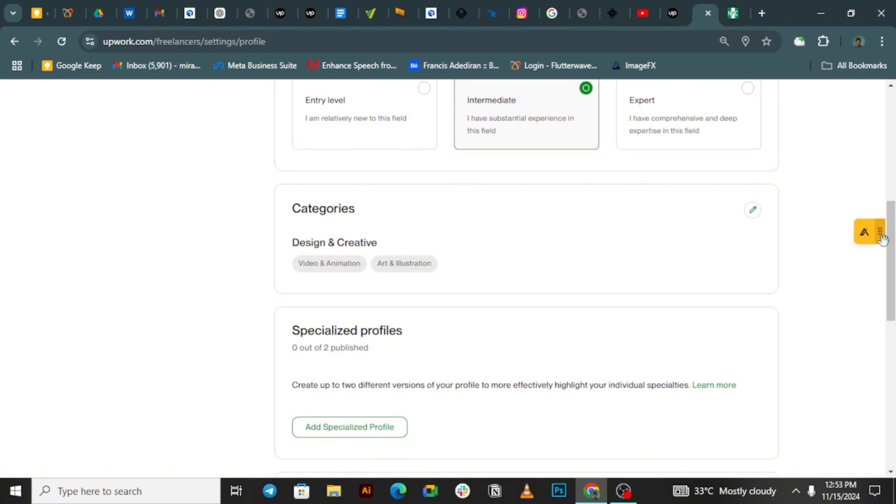
scroll(892, 291, "down", 3)
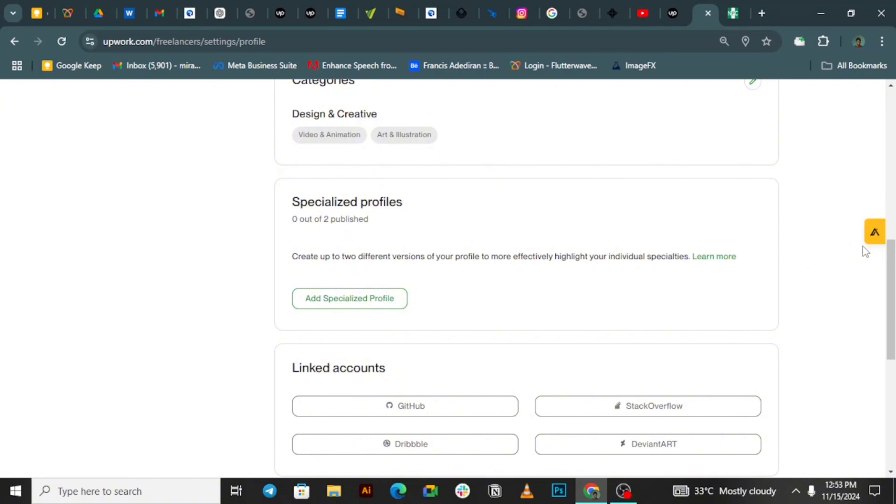
left_click_drag(892, 273, 892, 299)
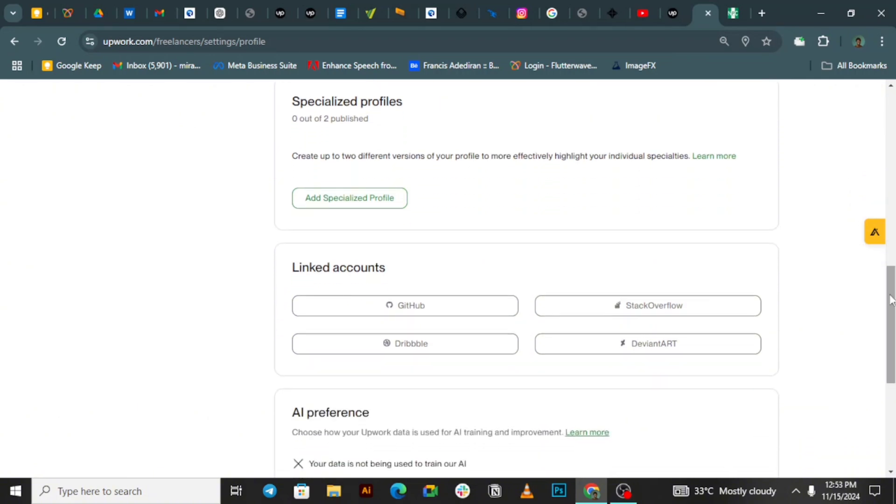
left_click_drag(892, 299, 890, 122)
left_click(858, 41)
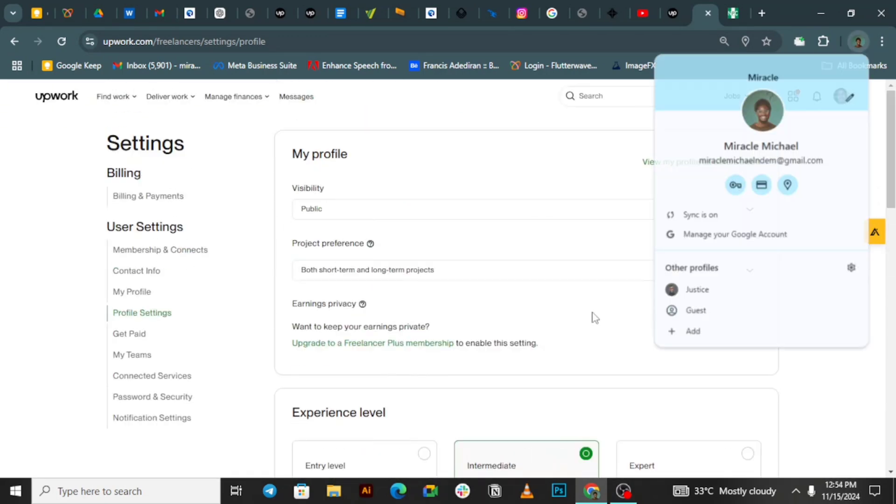
left_click(479, 311)
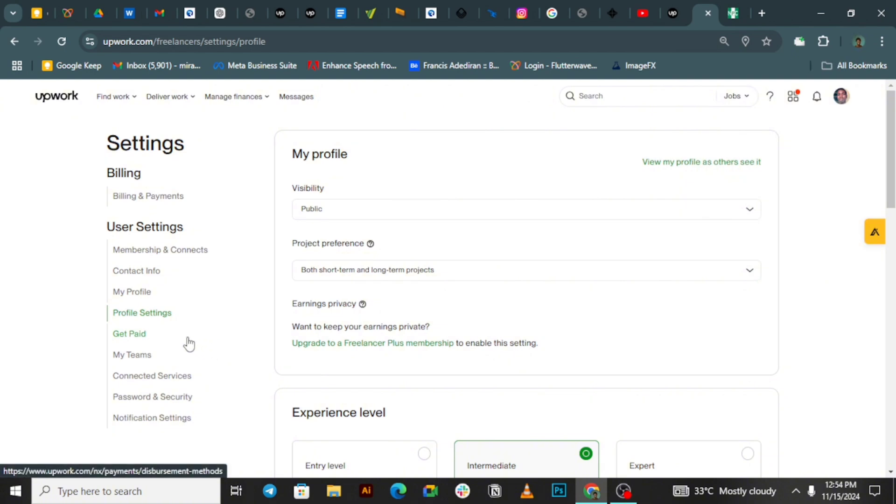
Step: Open My Profile and expand the overview with 'more' to read the full bio
left_click(156, 293)
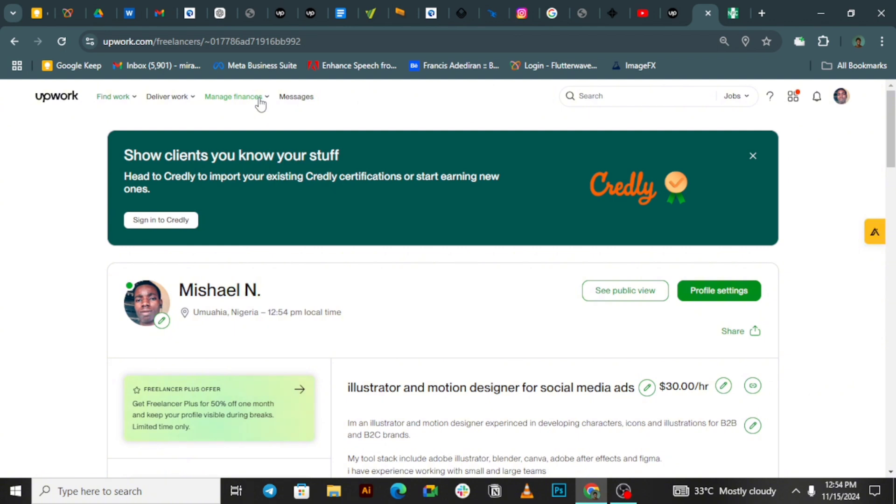
mouse_move(264, 101)
left_click(892, 187)
left_click_drag(892, 186, 892, 132)
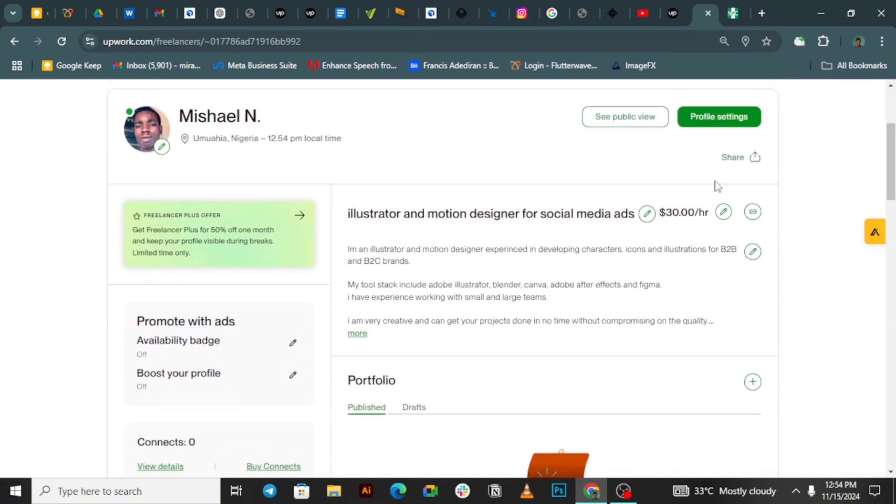
left_click(357, 333)
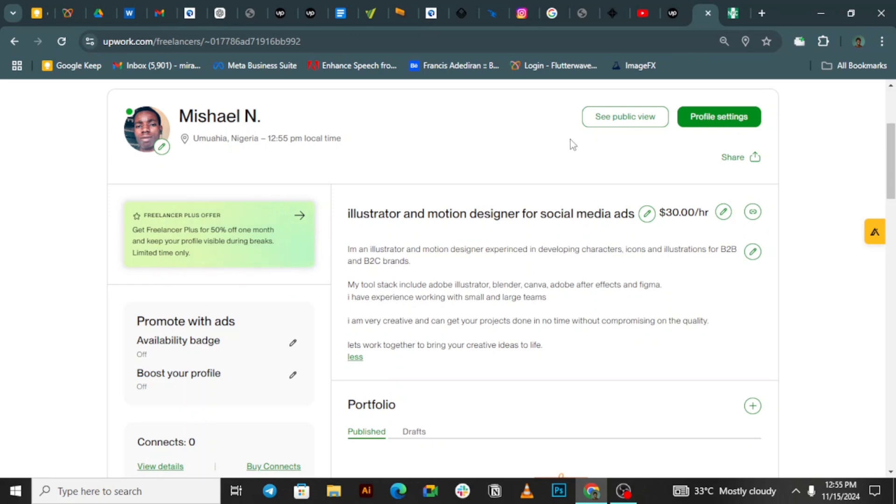
scroll(570, 114, "up", 4)
Step: Return to the Find work page showing Best Matches, with the profile checklist at 60% complete
mouse_move(118, 102)
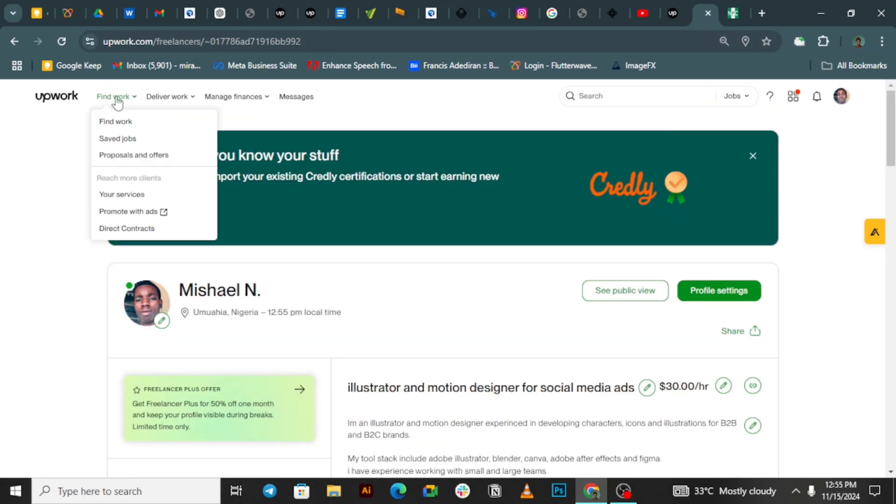
left_click(119, 121)
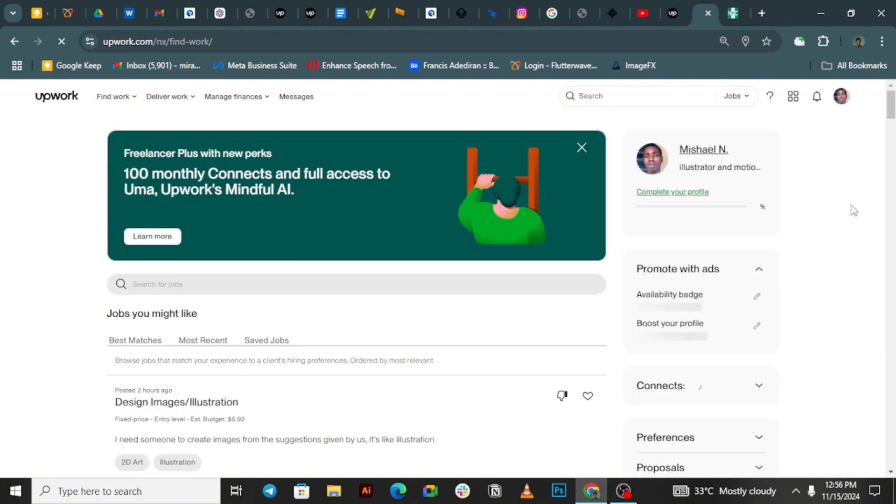
mouse_move(890, 112)
left_mouse_down()
mouse_move(890, 132)
mouse_move(889, 121)
left_mouse_up()
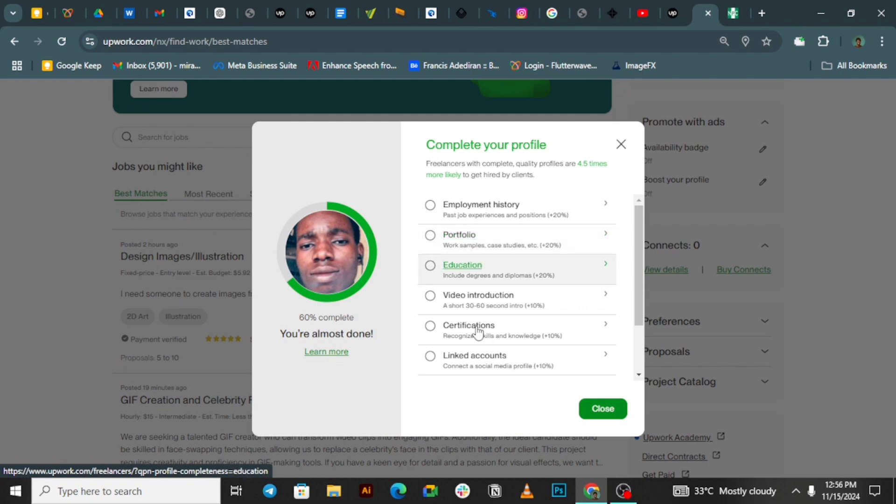
Step: Dismiss the Complete your profile checklist and browse the Best Matches jobs, returning to Design Images/Illustration
left_click(597, 409)
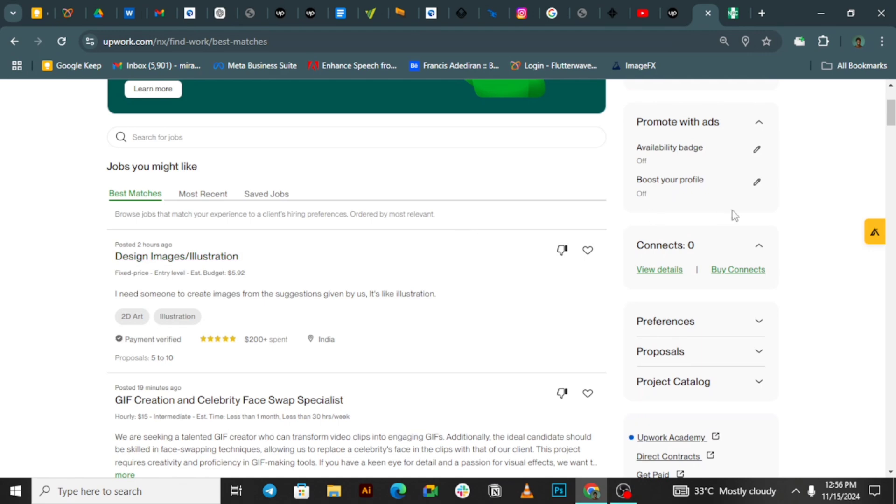
left_click_drag(891, 116, 890, 135)
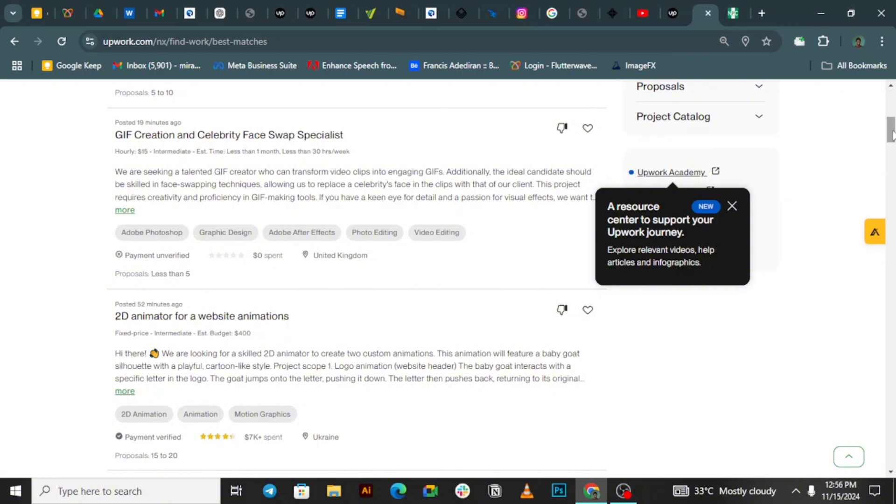
scroll(889, 160, "down", 5)
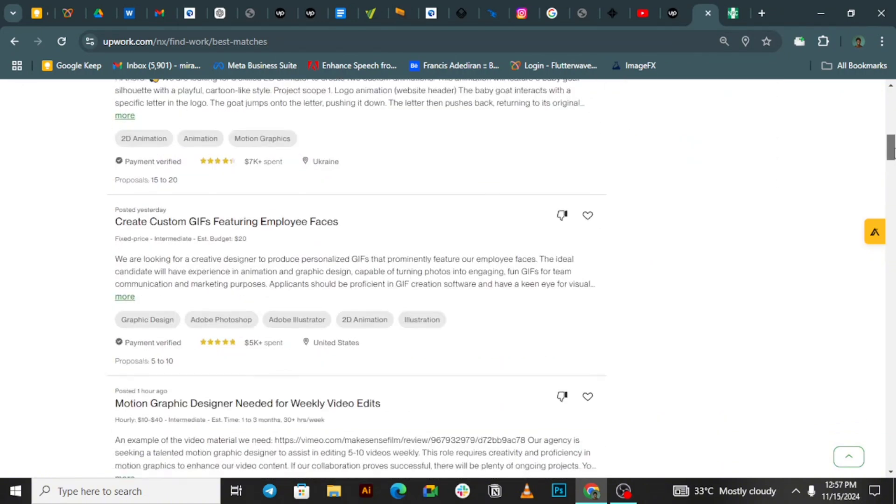
scroll(888, 160, "down", 2)
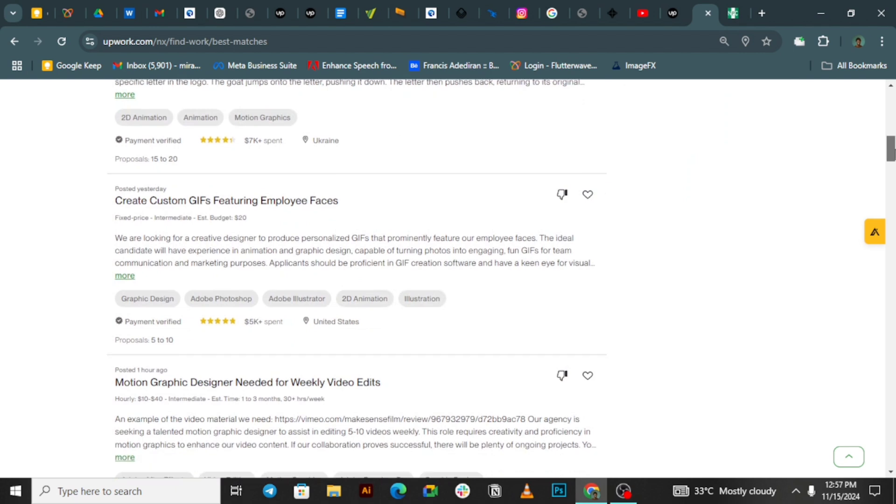
scroll(502, 279, "down", 1)
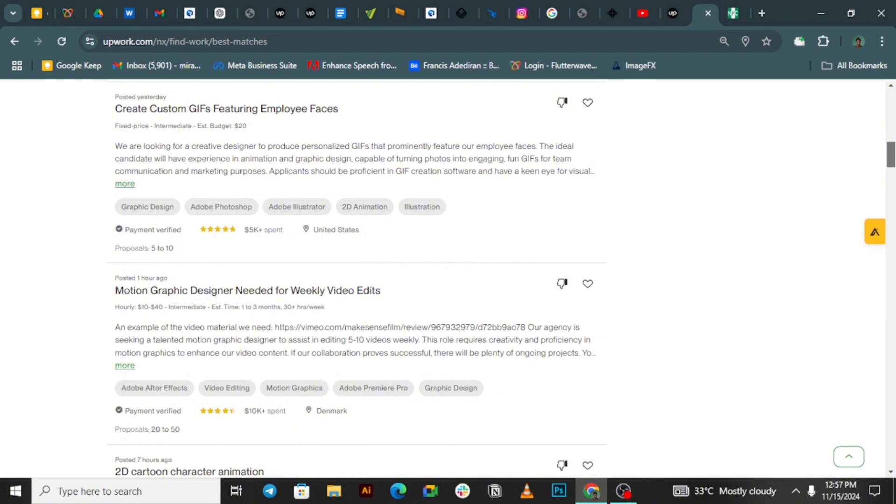
left_click_drag(891, 156, 875, 87)
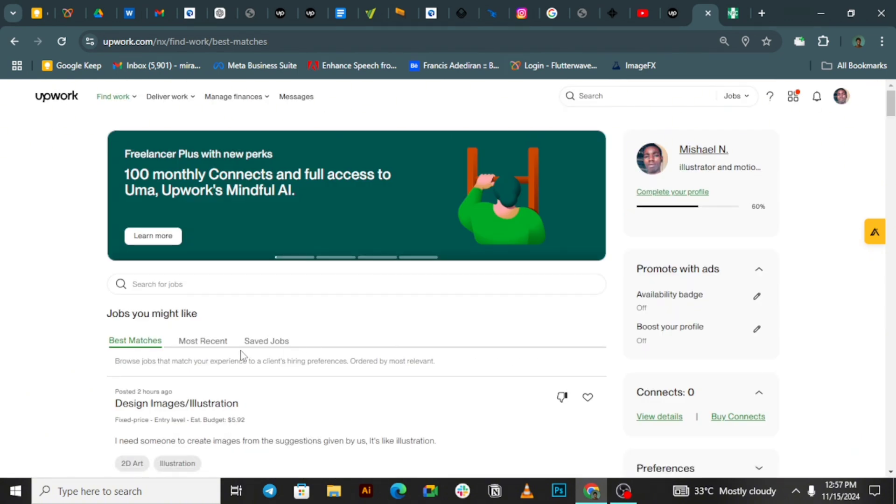
Step: Show Most Recent jobs, led by the $100 Cyberpunk Themed Flat Icons Designer Needed listing
left_click(204, 344)
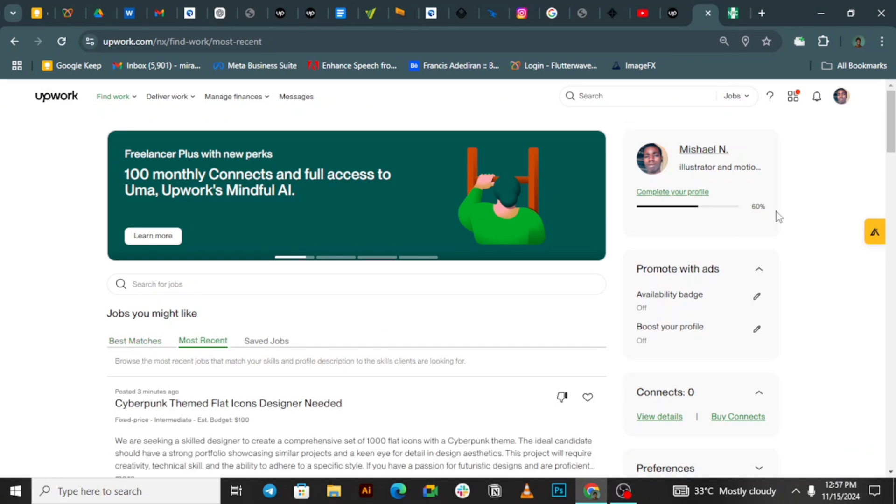
scroll(893, 156, "down", 2)
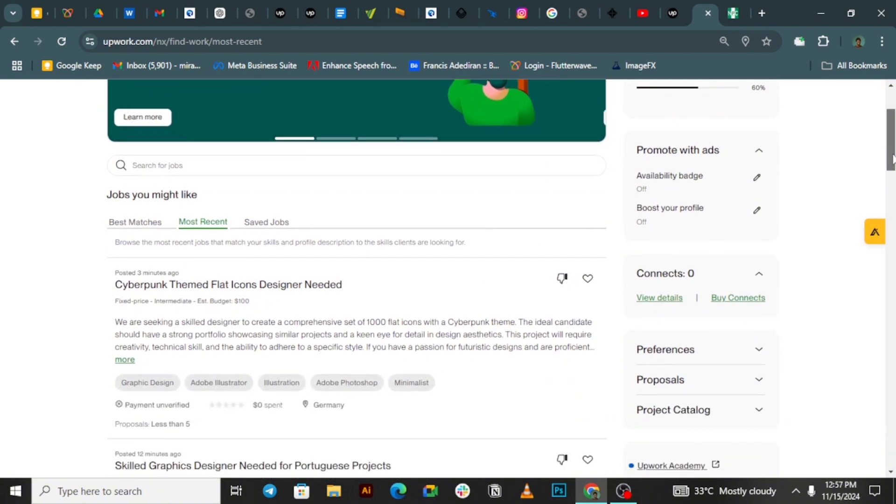
scroll(893, 157, "down", 3)
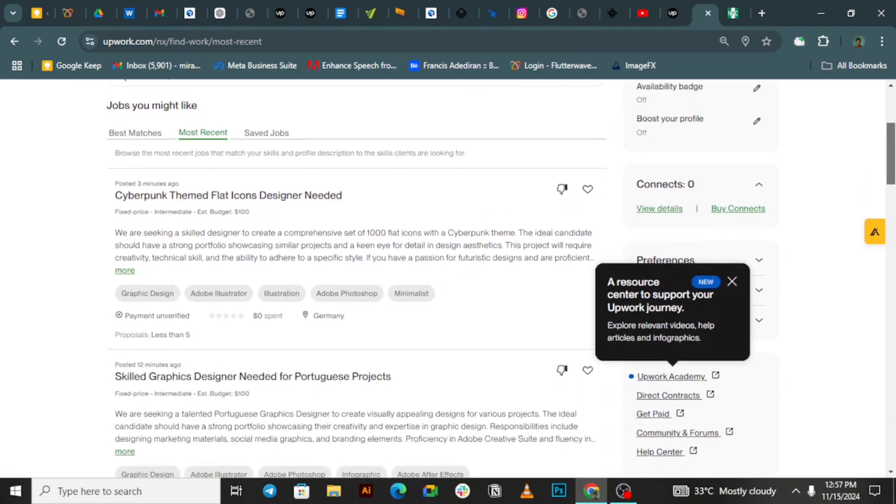
scroll(892, 164, "down", 1)
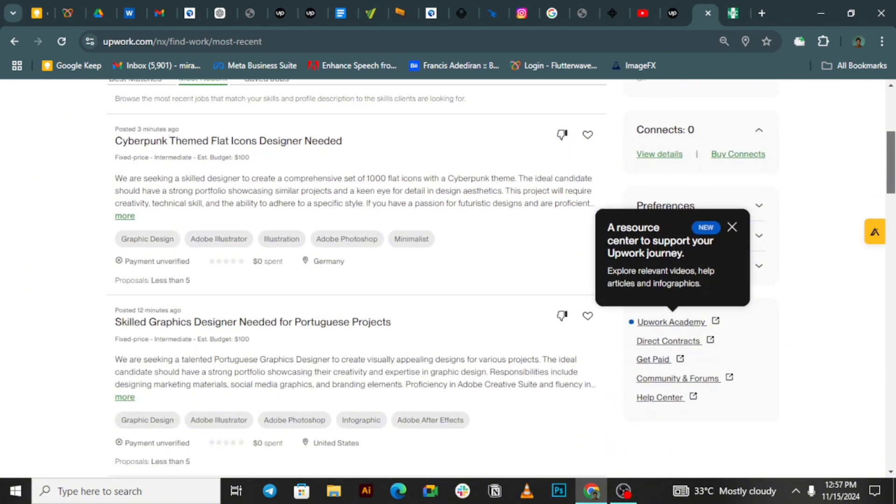
scroll(501, 279, "down", 3)
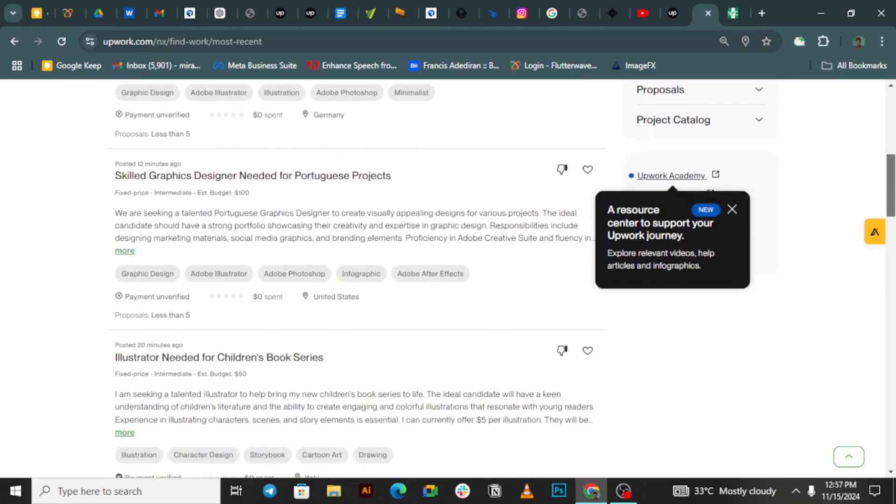
scroll(502, 278, "down", 1)
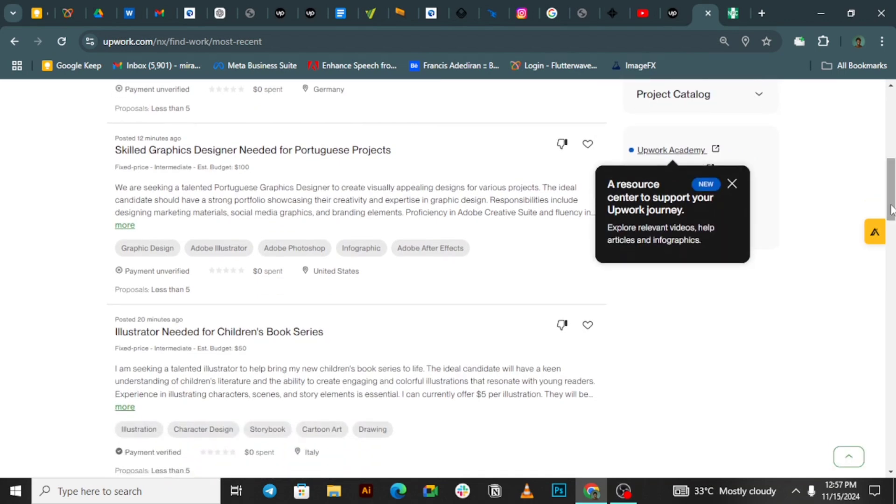
scroll(502, 279, "down", 7)
left_click_drag(895, 239, 889, 120)
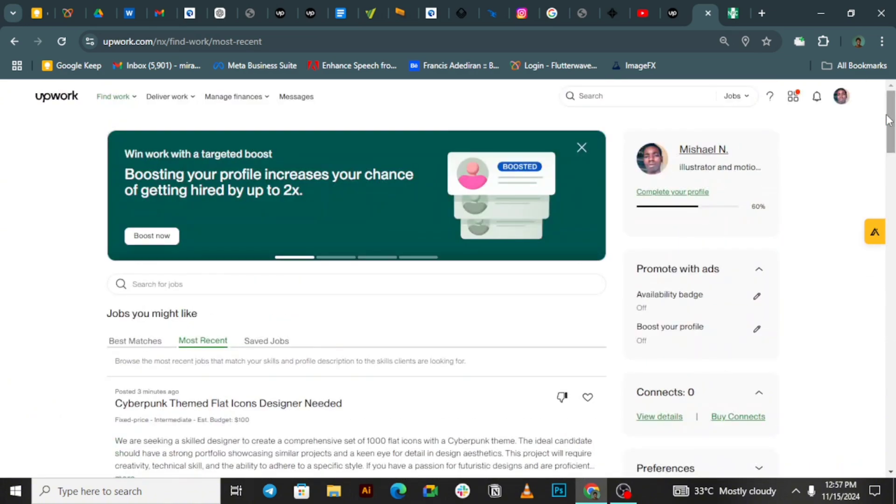